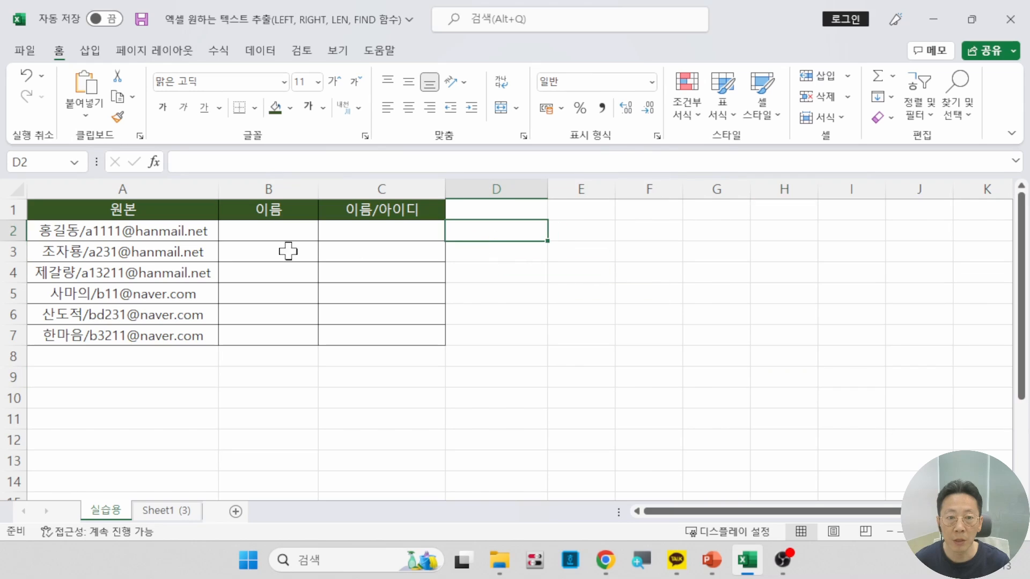
Insert the LEFT function into cell B2, choosing it from the list of all functions
left_click(241, 231)
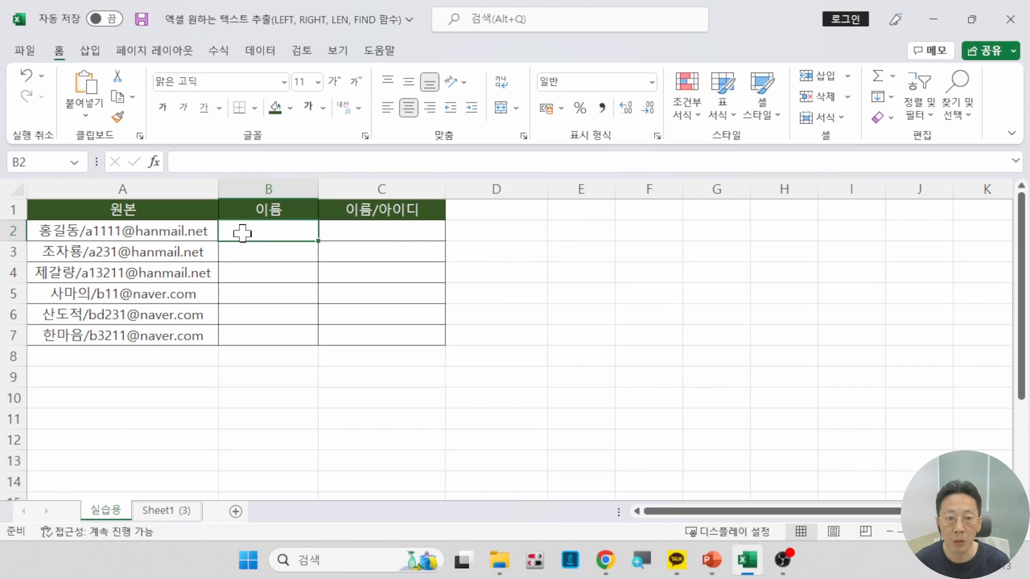
left_click(154, 162)
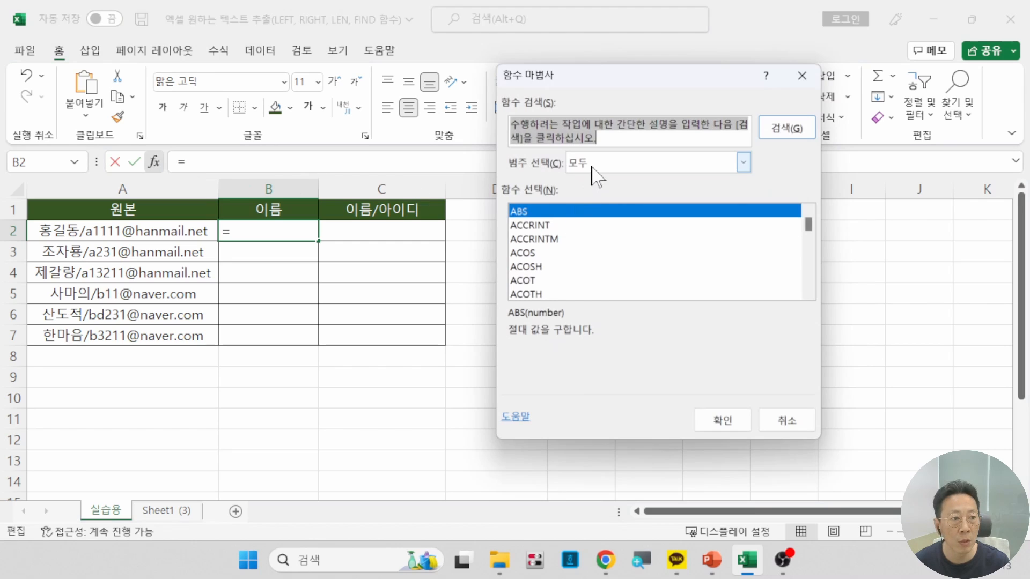
left_click(592, 167)
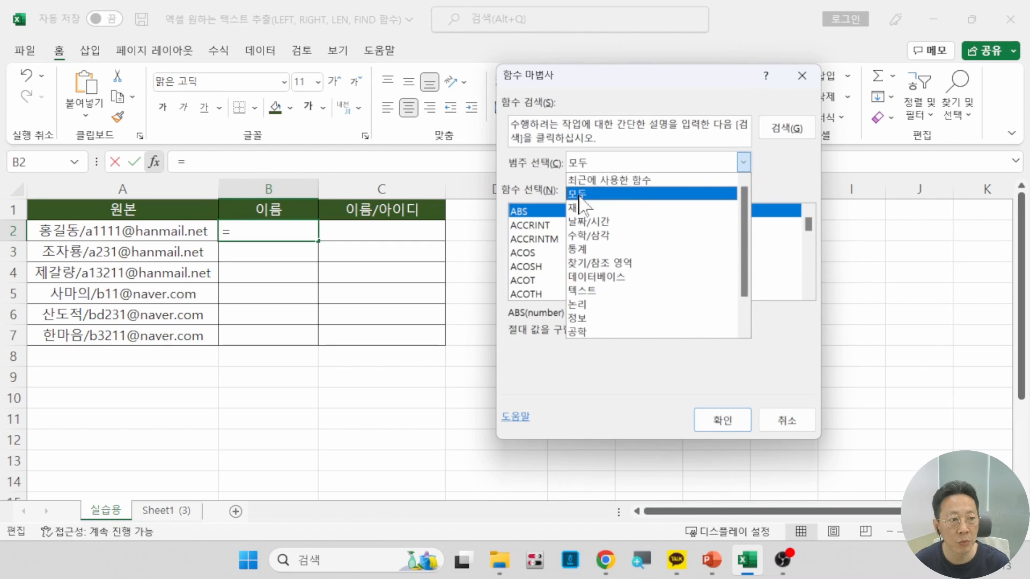
left_click(587, 193)
scroll(558, 268, "down", 12)
scroll(558, 268, "down", 20)
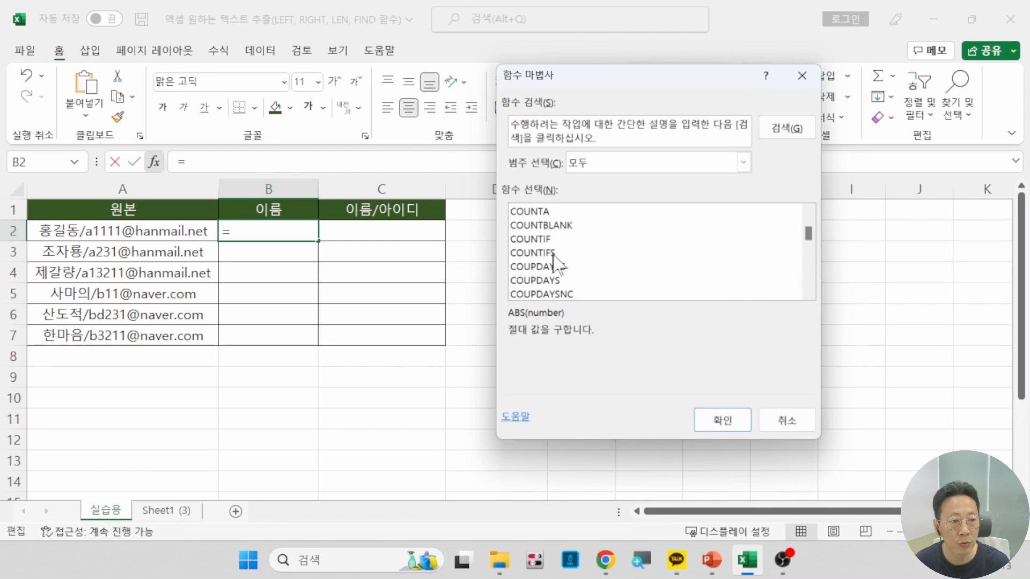
scroll(542, 271, "down", 20)
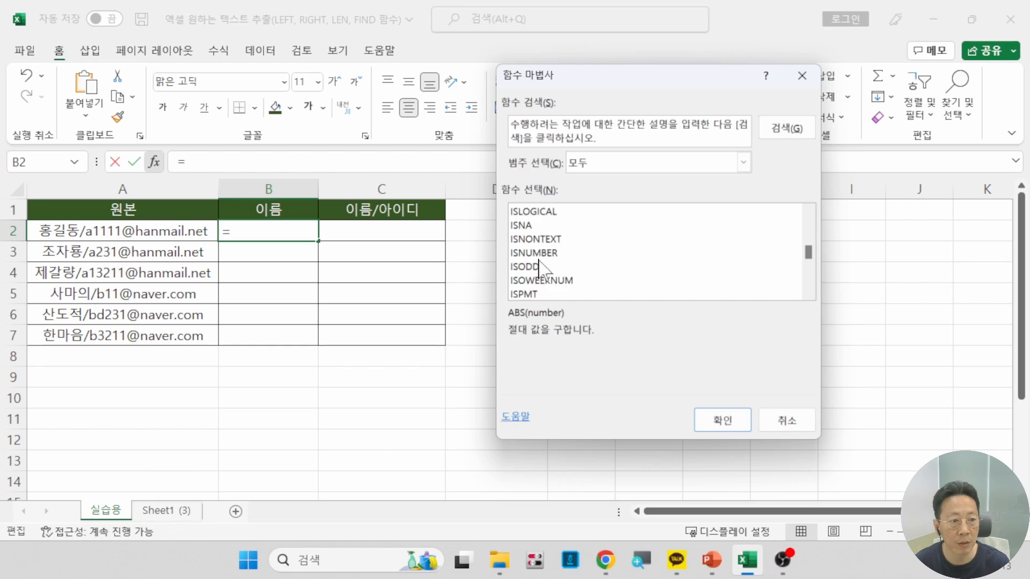
scroll(538, 265, "up", 8)
scroll(538, 258, "up", 2)
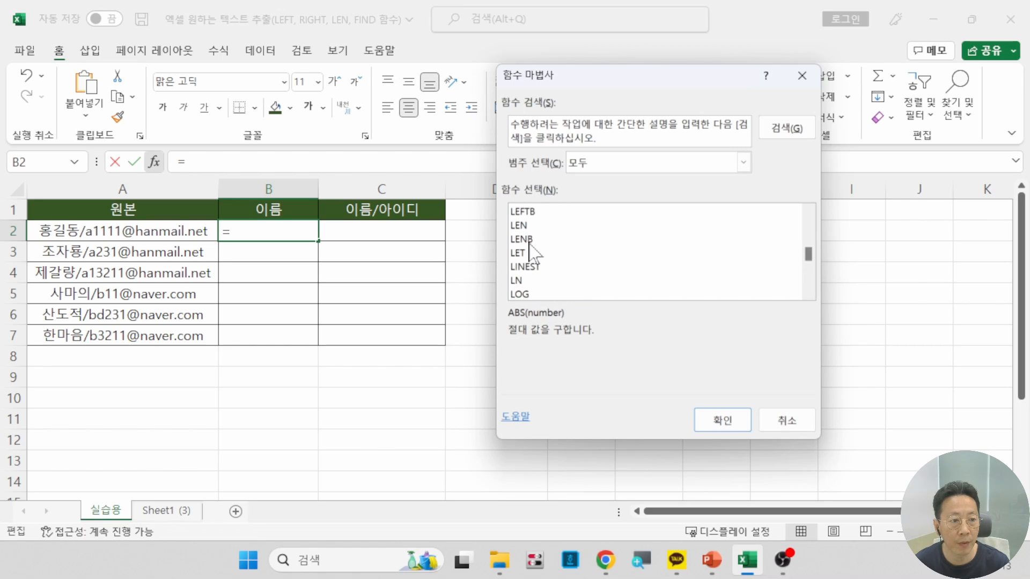
left_click(536, 239)
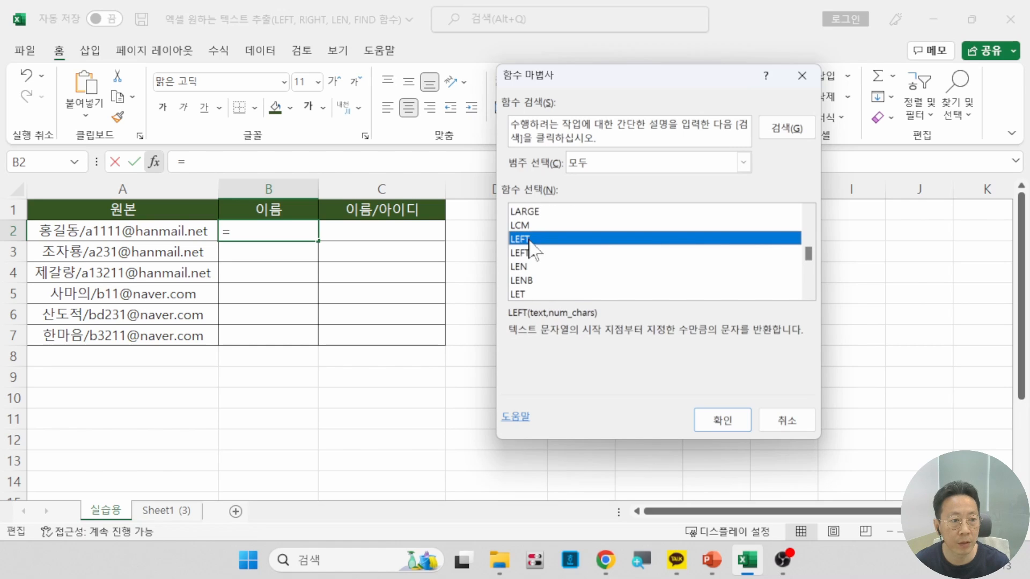
left_click(722, 420)
Set the LEFT arguments to text A2 and 3 characters, and confirm the formula in B2
left_click_drag(621, 138, 493, 188)
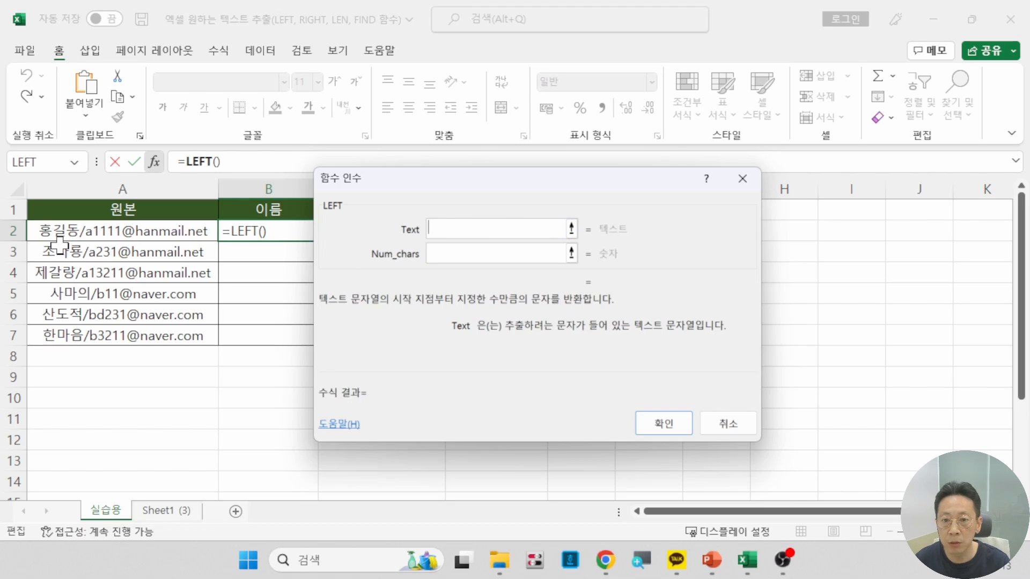
left_click(96, 231)
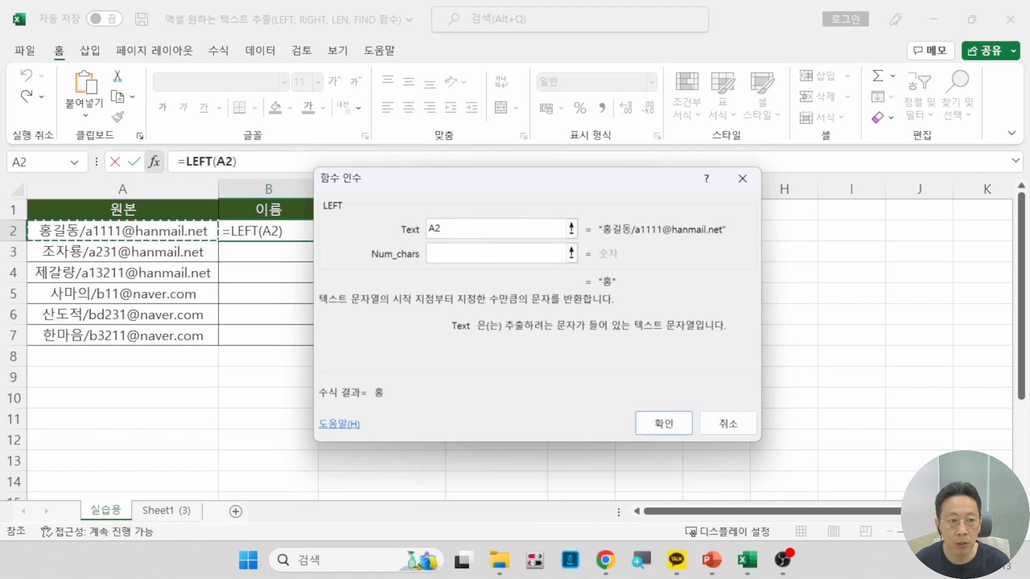
left_click(460, 254)
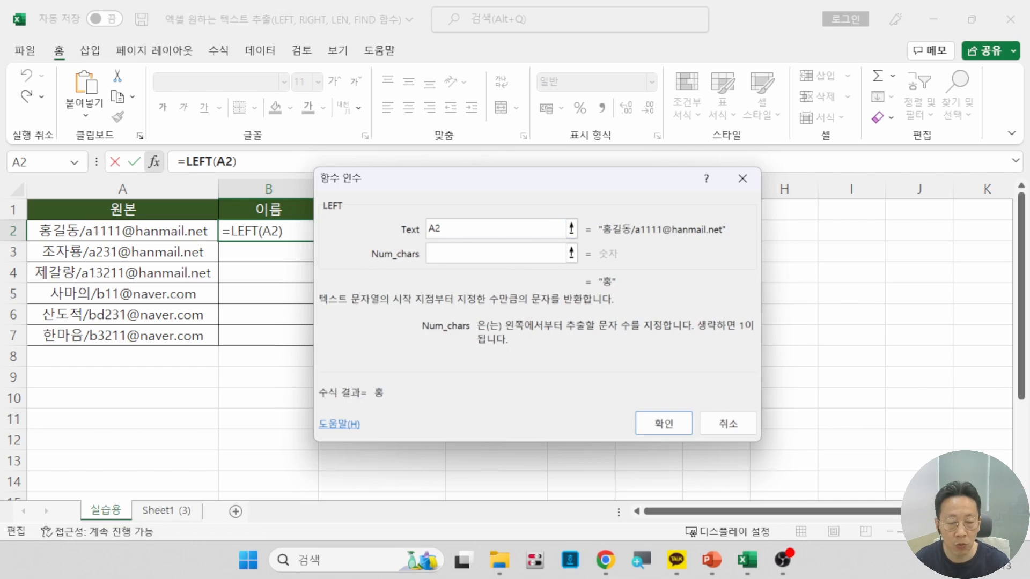
type("3")
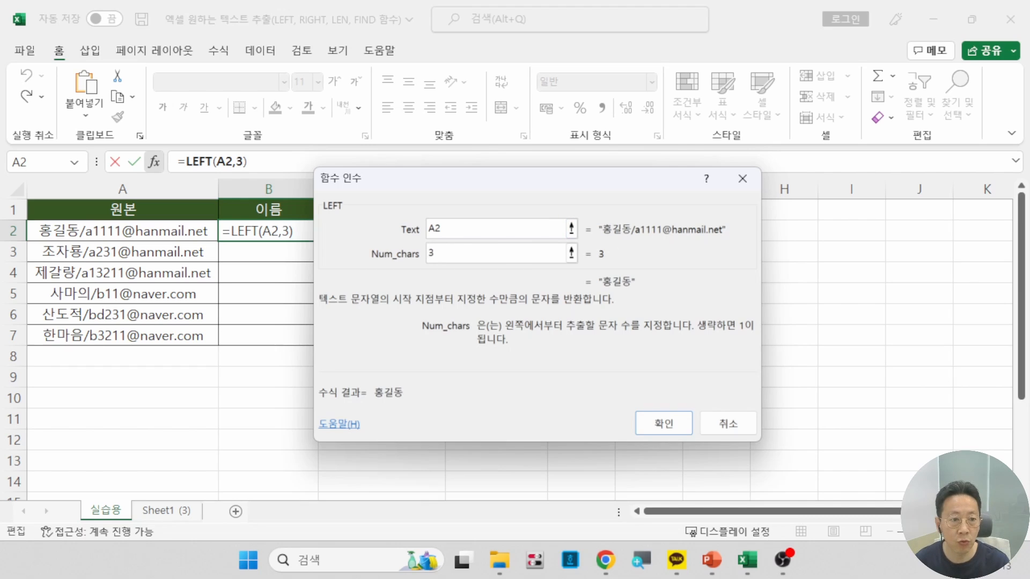
left_click(664, 428)
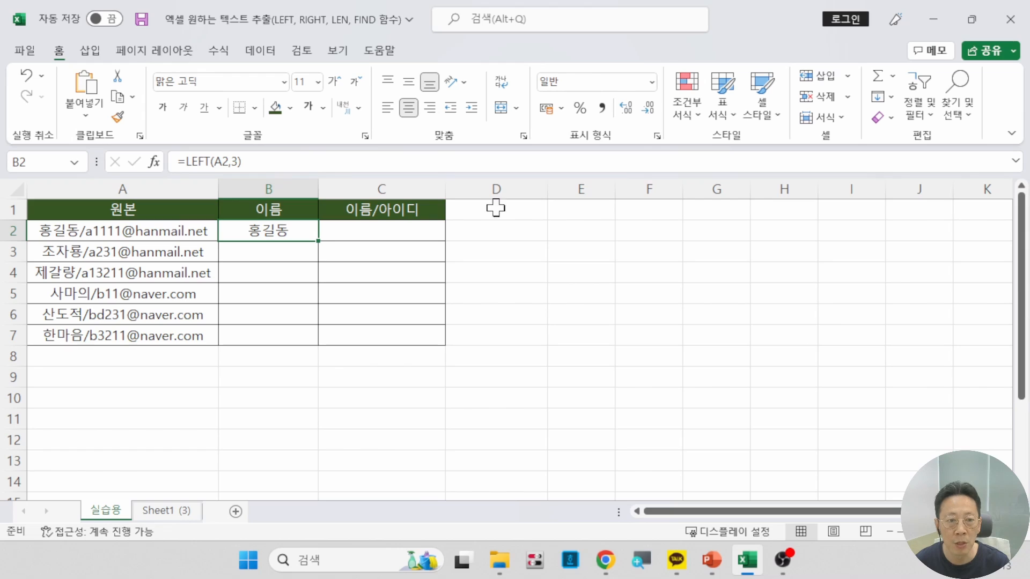
Fill the LEFT formula from B2 down through B7
double_click(318, 241)
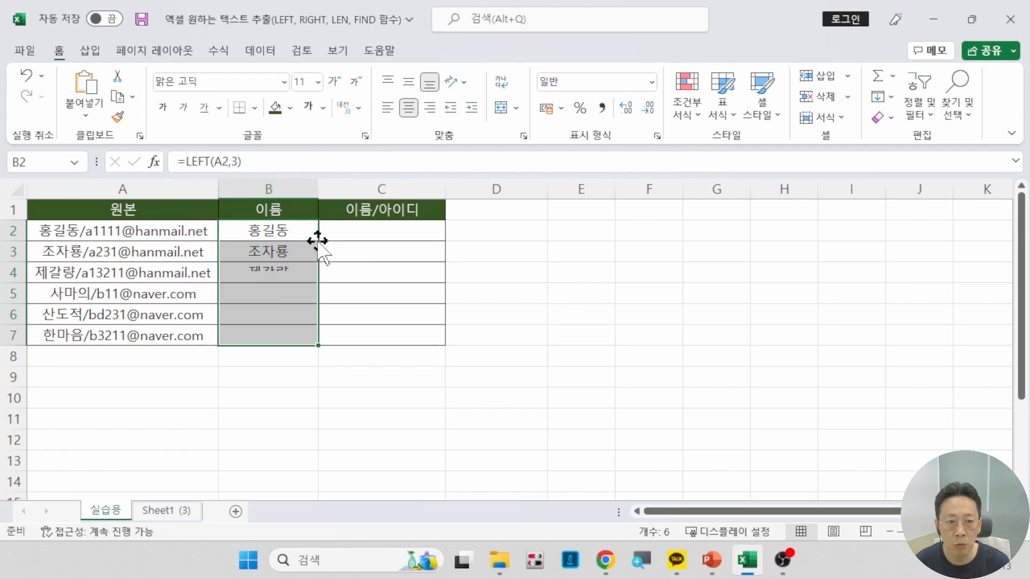
key("ctrl+z")
left_click_drag(318, 240, 318, 346)
left_click(368, 290)
left_click(268, 252)
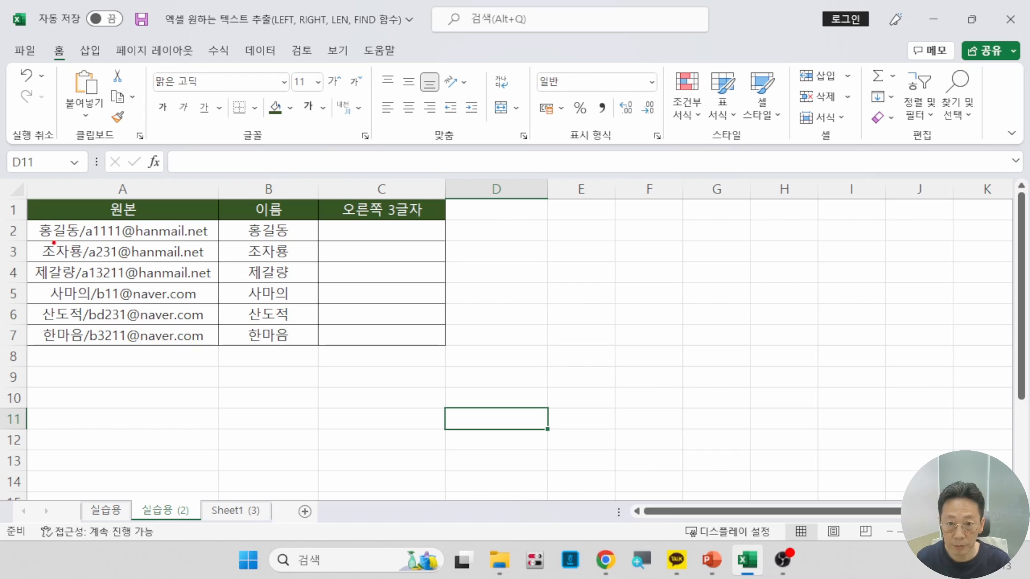
left_click_drag(29, 212, 88, 353)
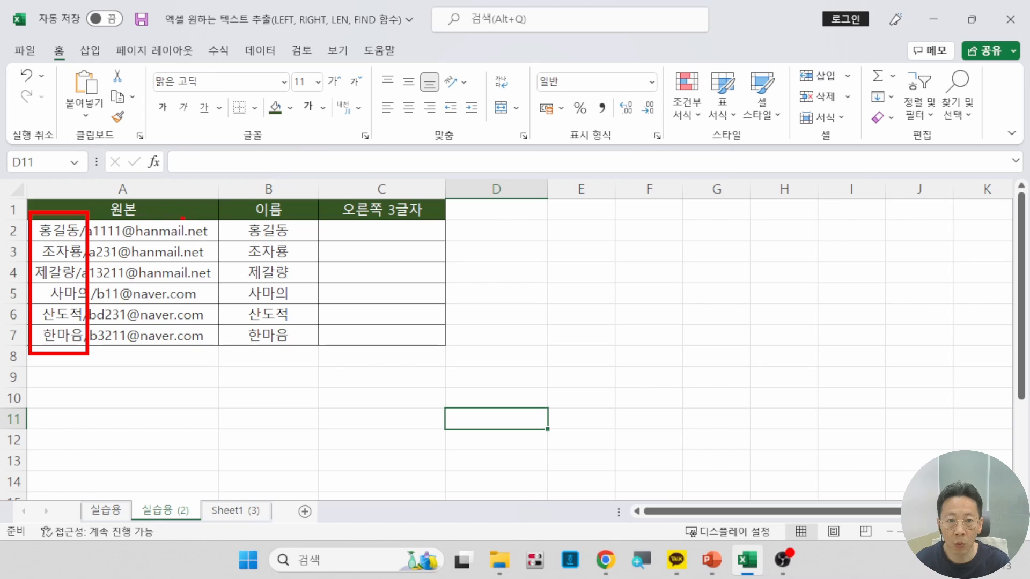
left_click_drag(179, 212, 223, 358)
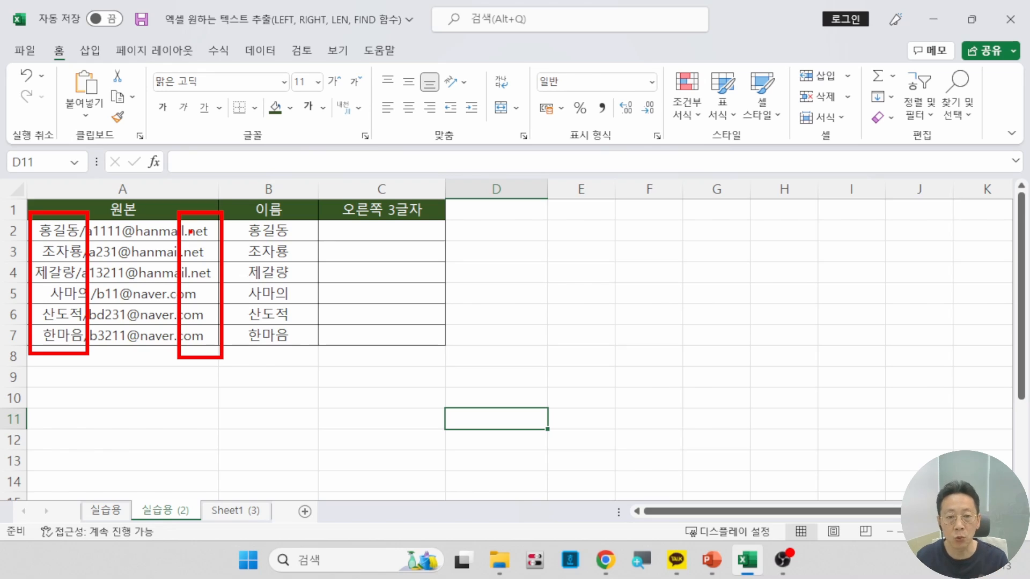
key("Escape")
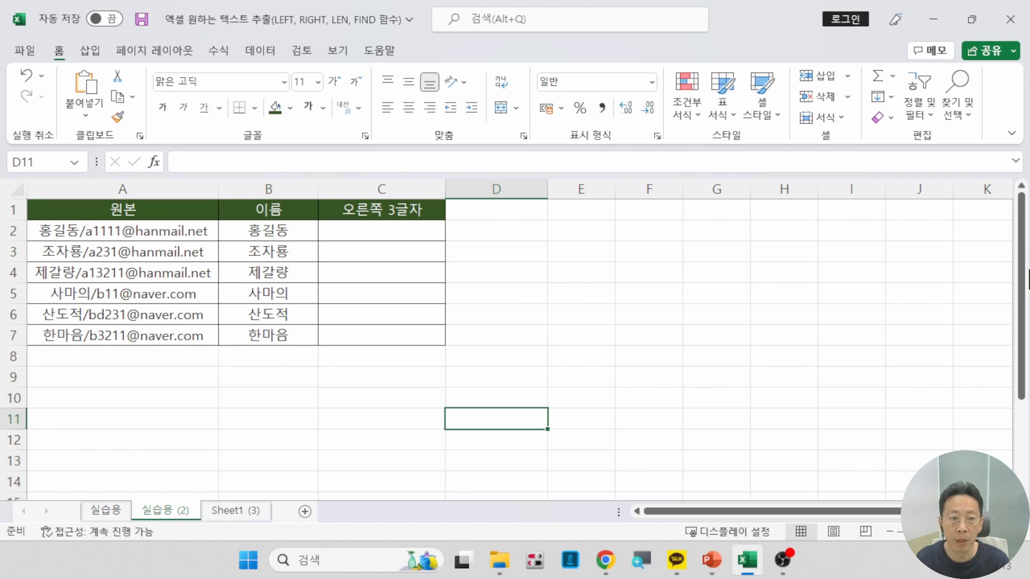
Insert the RIGHT function into cell C2 on the 실습용 (2) sheet, choosing it from the recently used functions
left_click(375, 230)
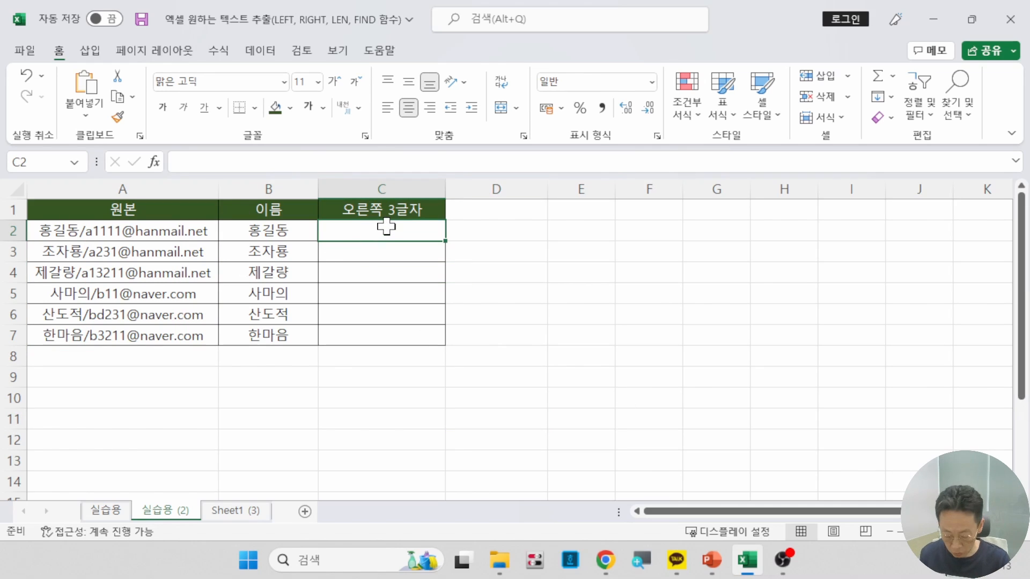
left_click(154, 162)
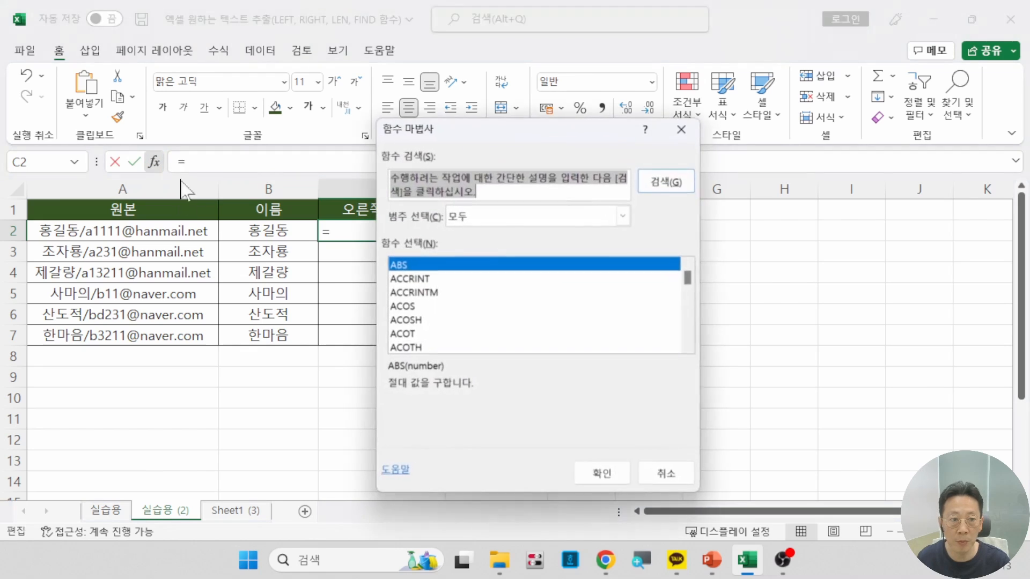
left_click(517, 217)
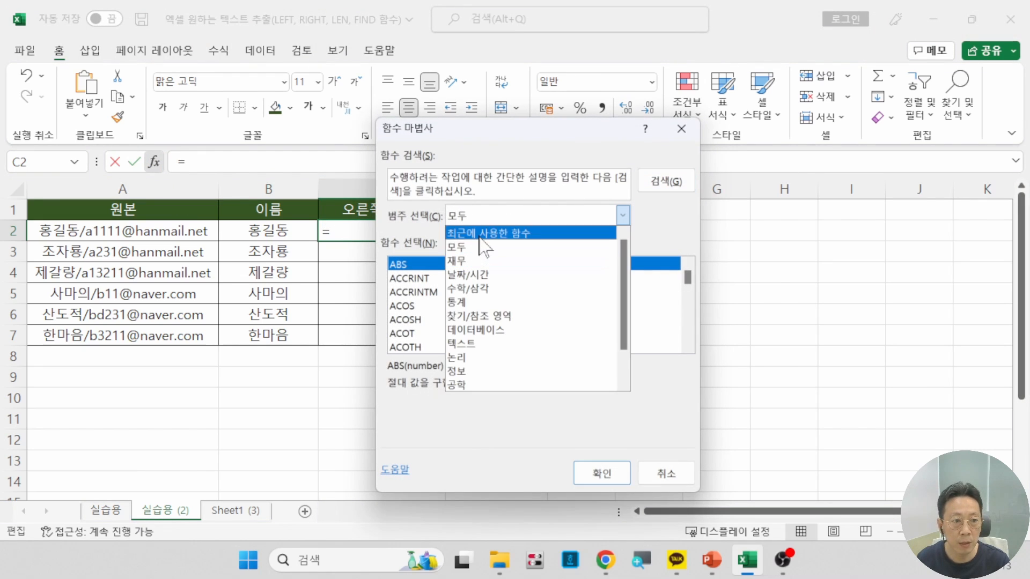
left_click(479, 229)
left_click(422, 278)
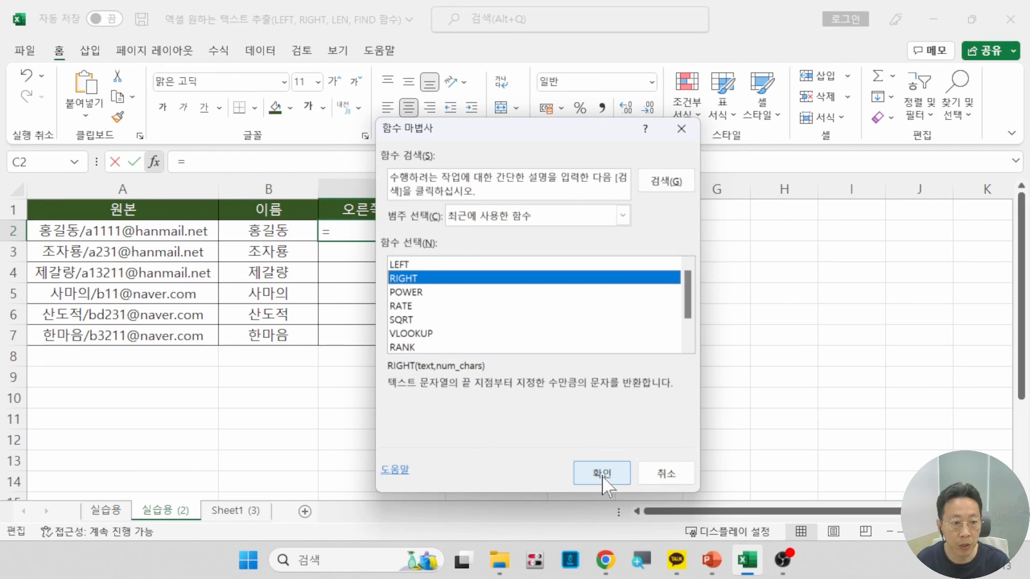
left_click(600, 474)
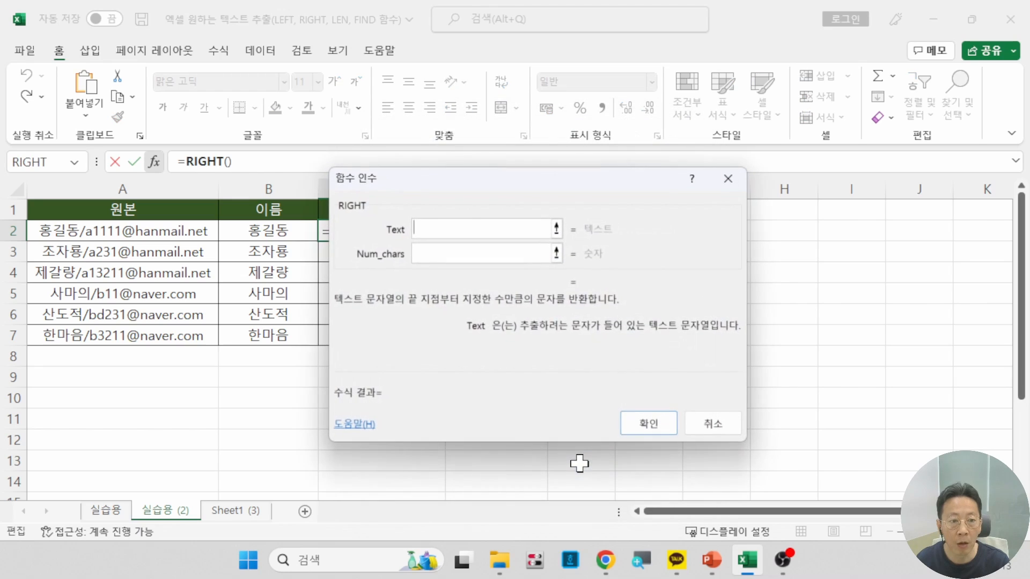
Set the RIGHT arguments to text A2 and 3 characters, and confirm the formula in C2
left_click_drag(459, 179, 548, 194)
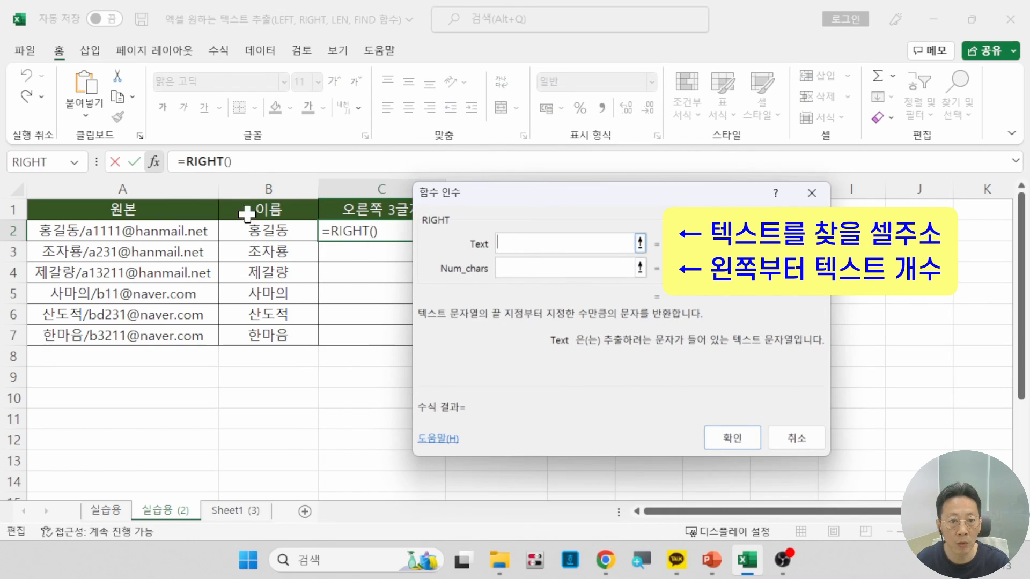
left_click(174, 231)
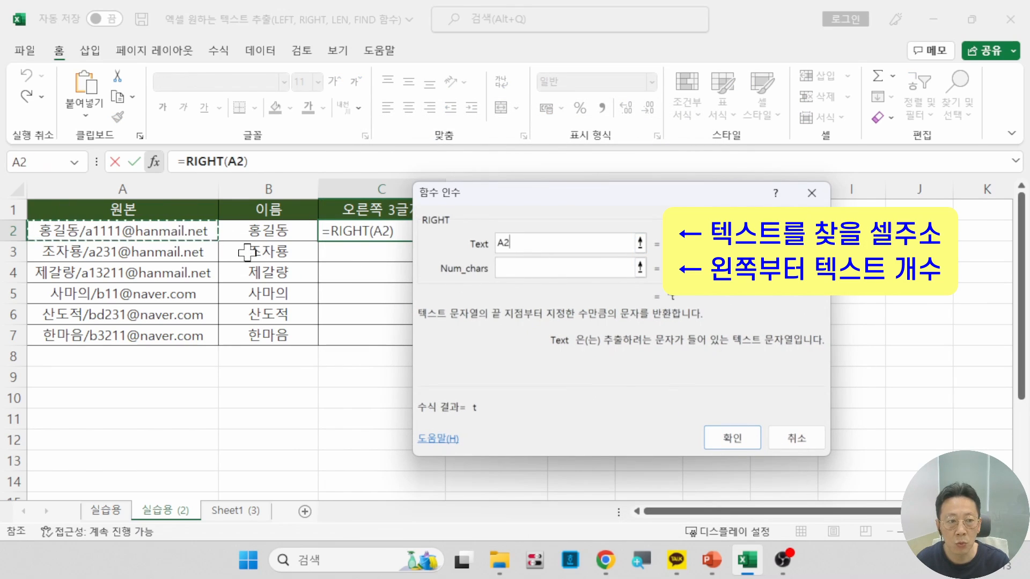
left_click(563, 267)
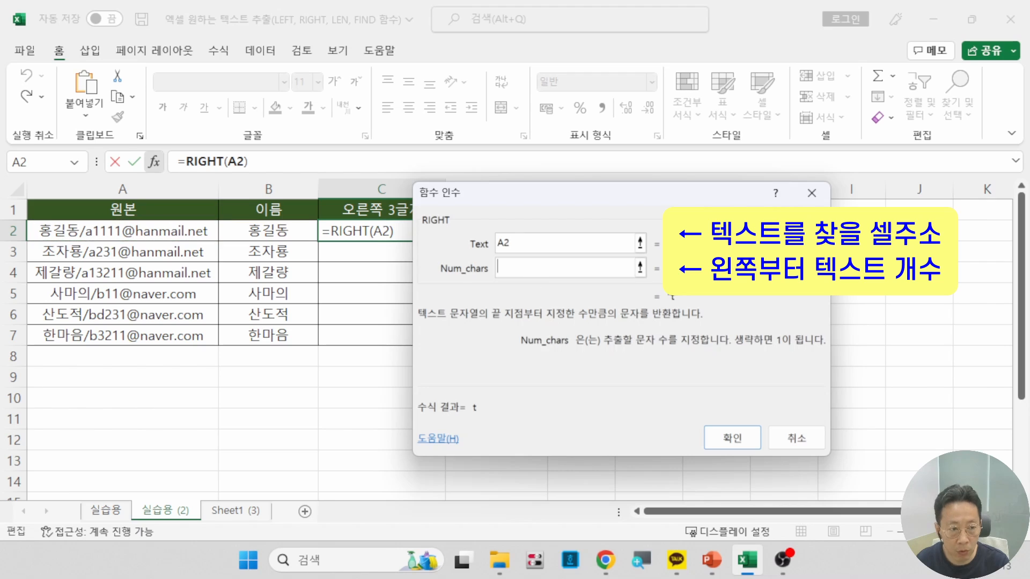
type("3")
key("Return")
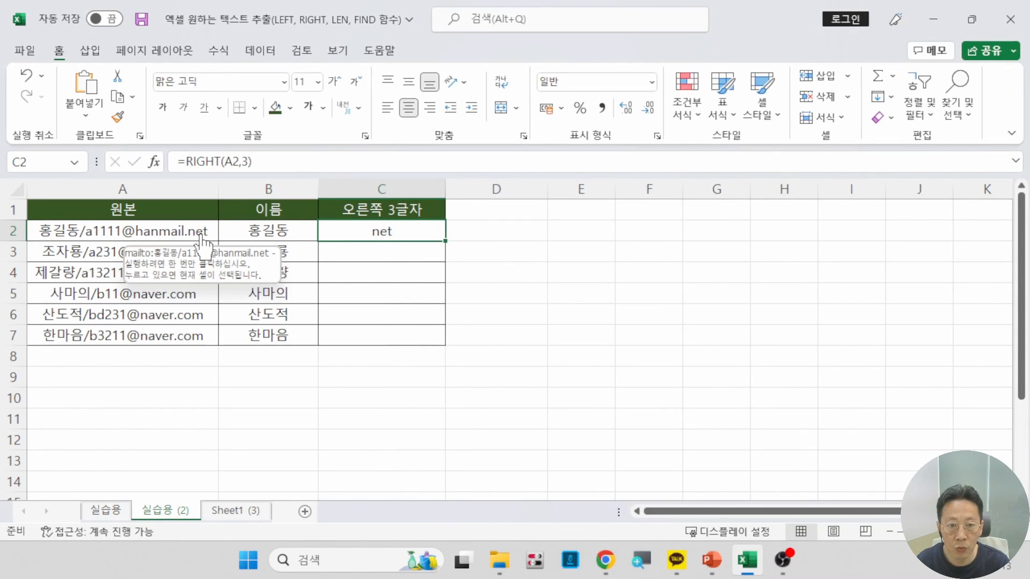
Fill the RIGHT formula from C2 down through C7
double_click(447, 243)
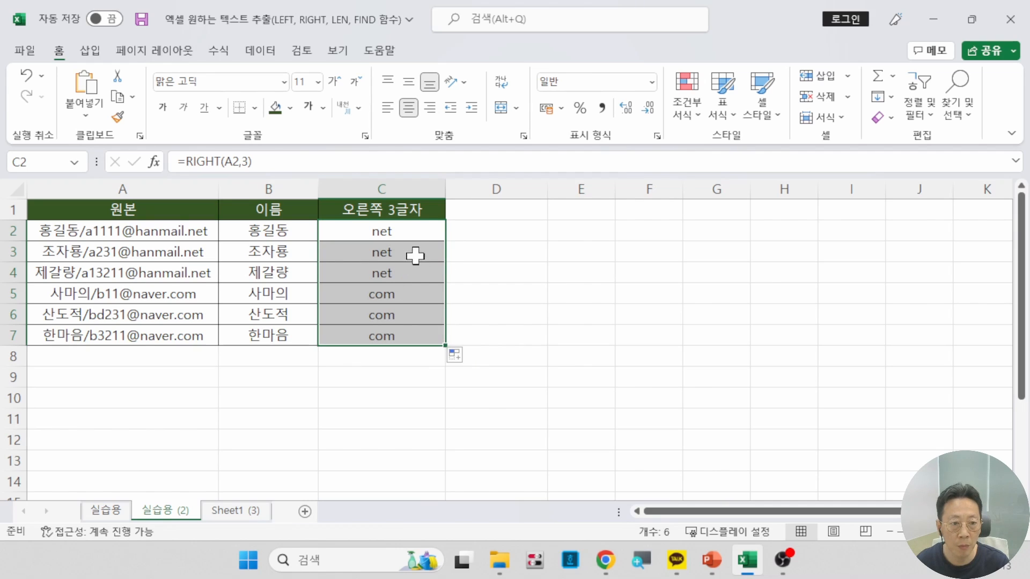
left_click(373, 370)
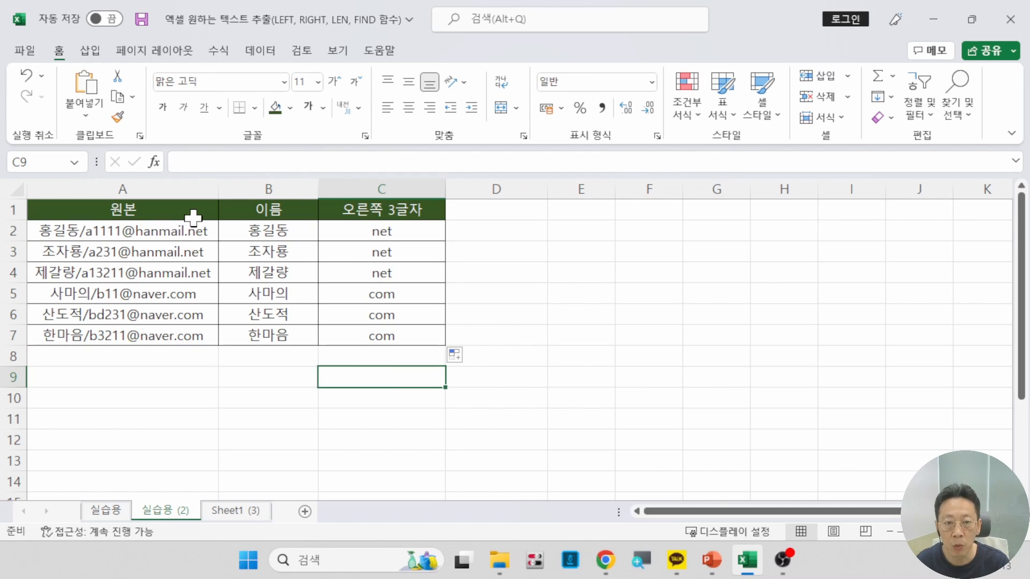
left_click(289, 405)
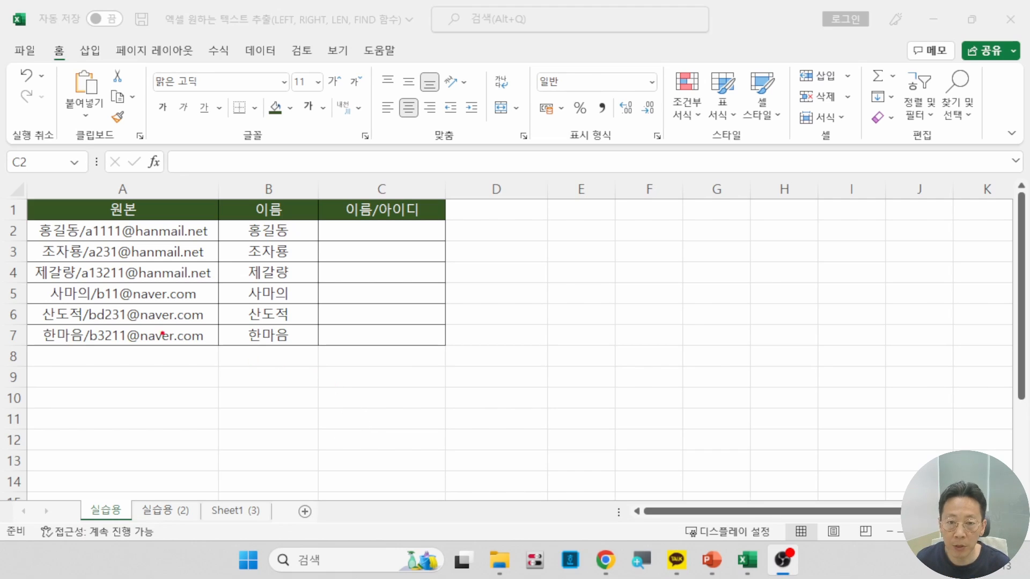
mouse_move(36, 220)
left_mouse_down()
mouse_move(88, 360)
mouse_move(79, 358)
left_mouse_up()
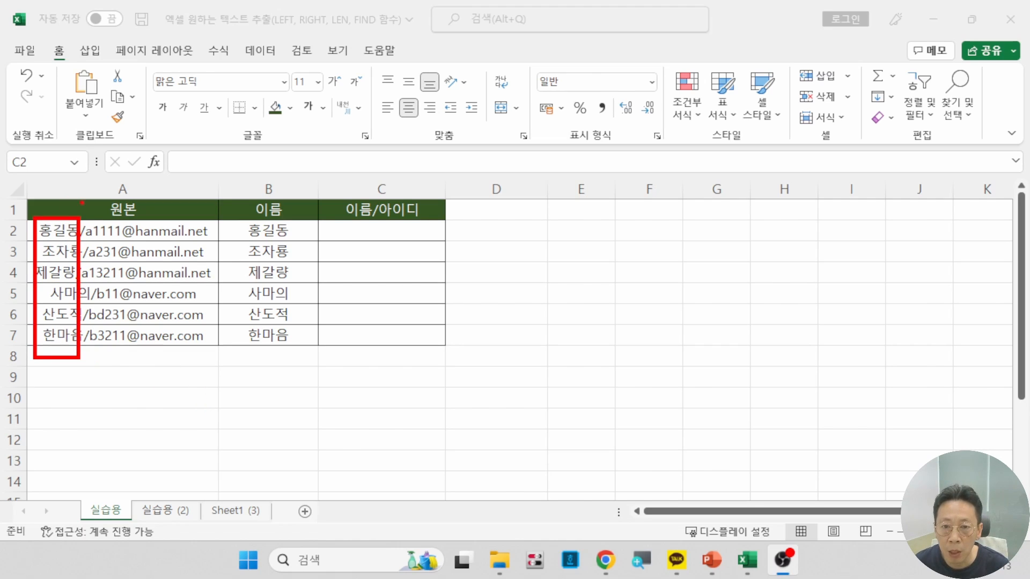
left_click_drag(79, 217, 126, 358)
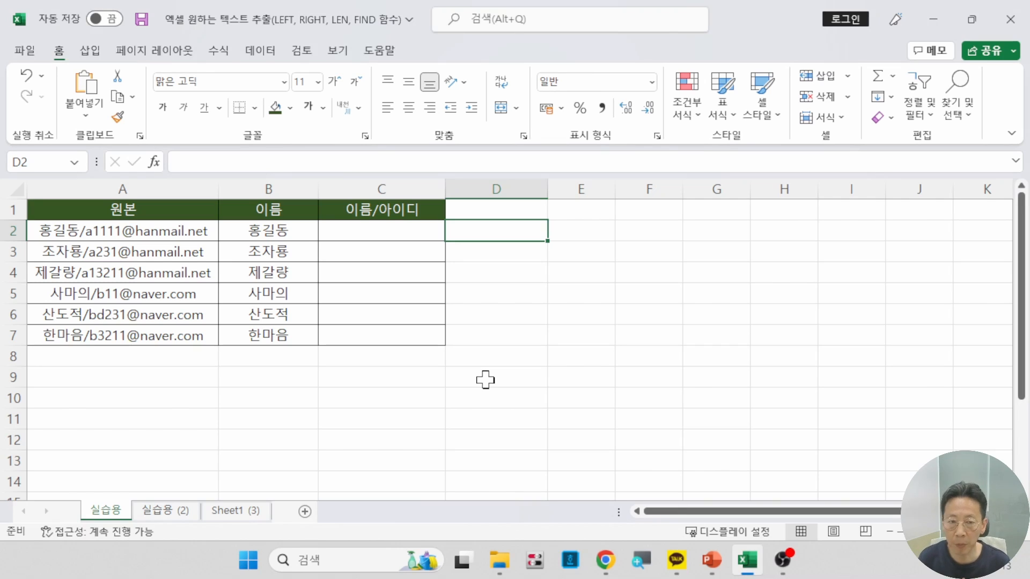
Insert the FIND function into cell D2 on the 실습용 sheet, choosing it from the recently used functions
left_click(154, 162)
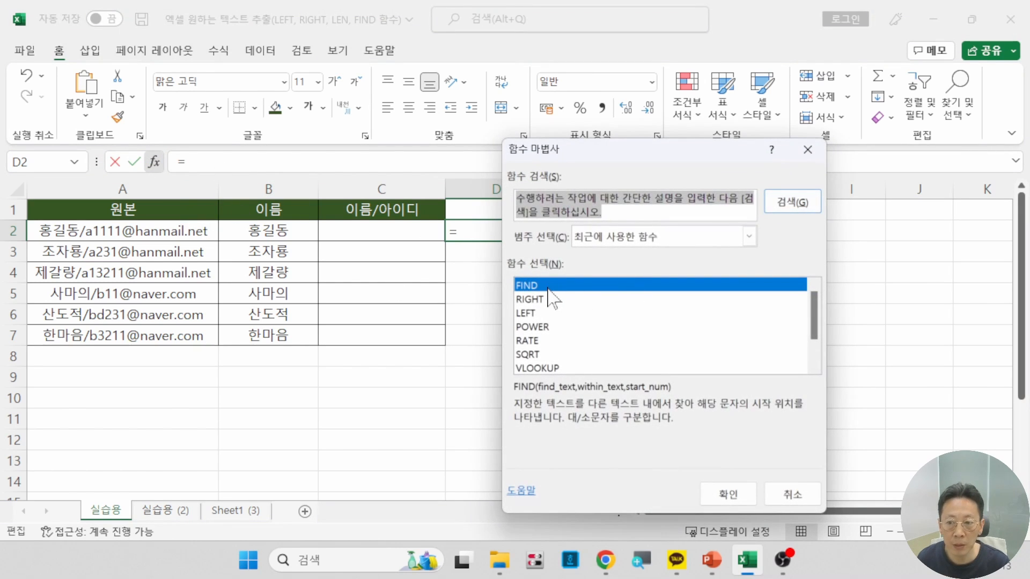
key("Return")
left_click_drag(542, 188, 531, 186)
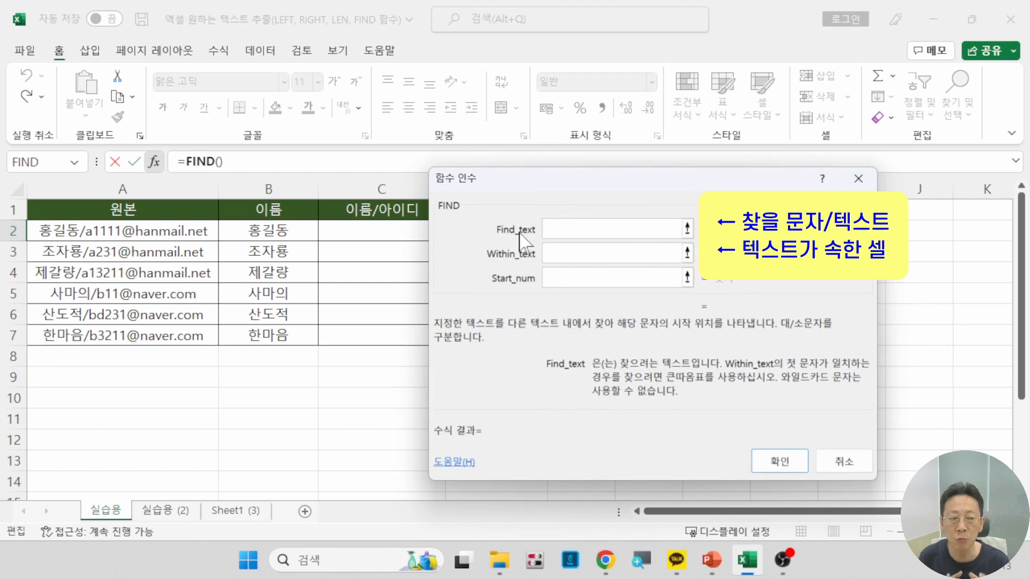
left_click(581, 253)
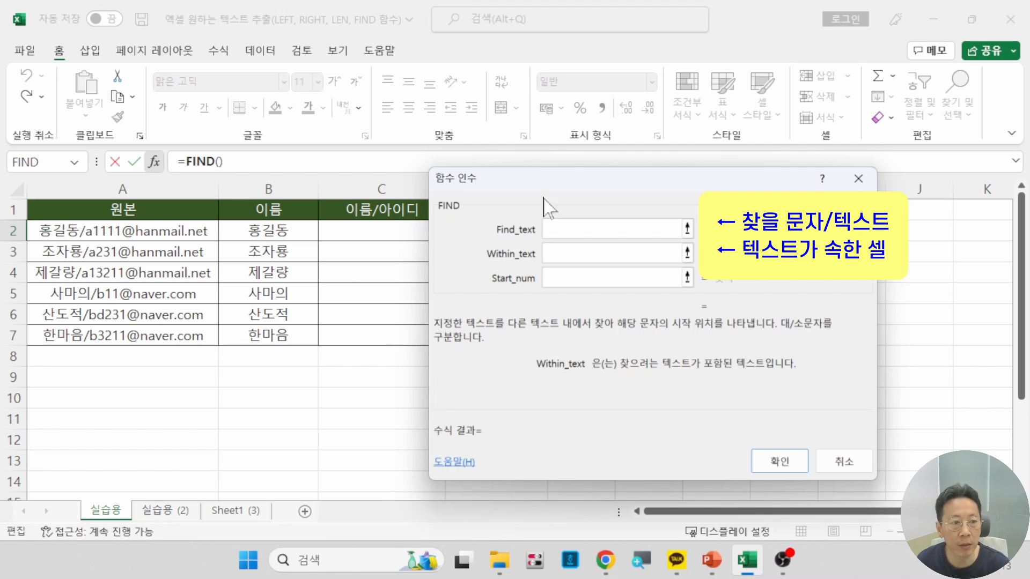
mouse_move(561, 187)
left_mouse_down()
mouse_move(383, 265)
mouse_move(326, 272)
left_mouse_up()
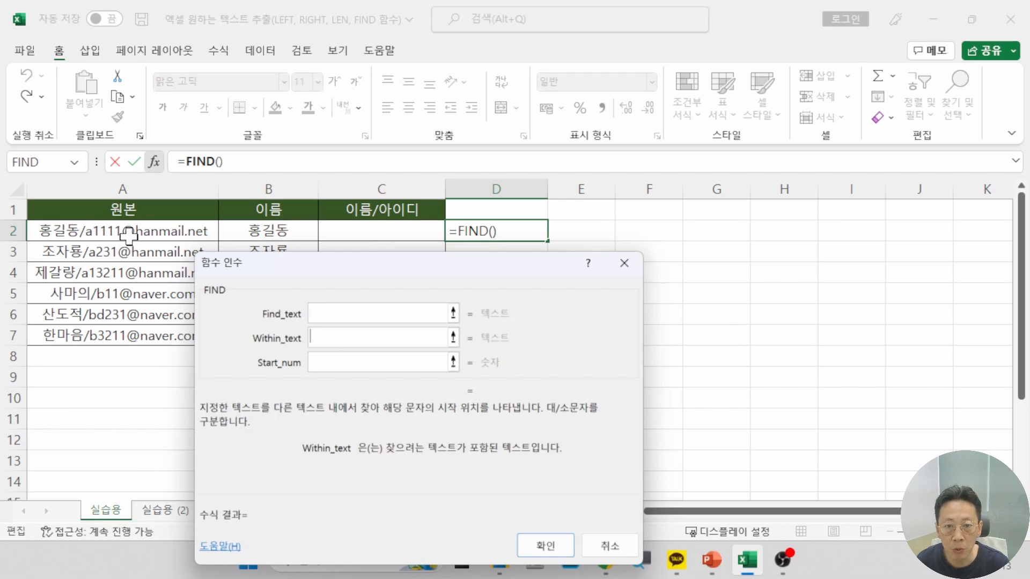
Set the FIND arguments to find text "@" within A2, and confirm the formula in D2
left_click(318, 314)
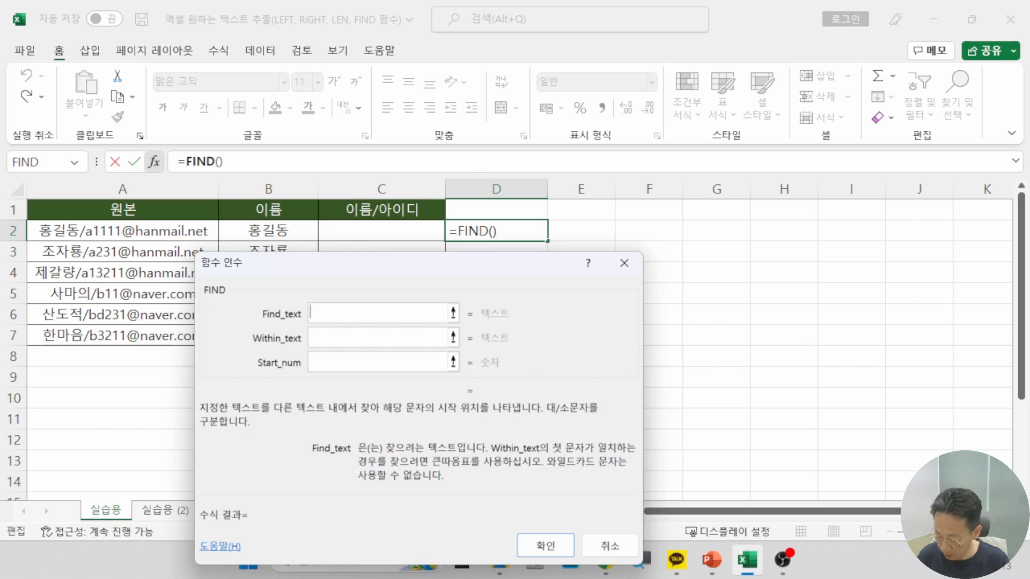
type("@")
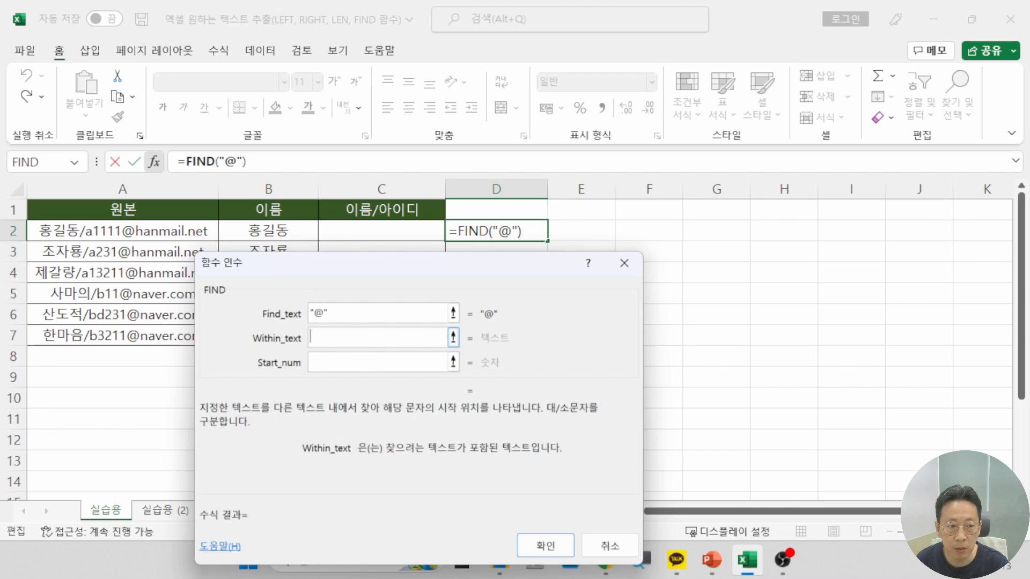
left_click(102, 232)
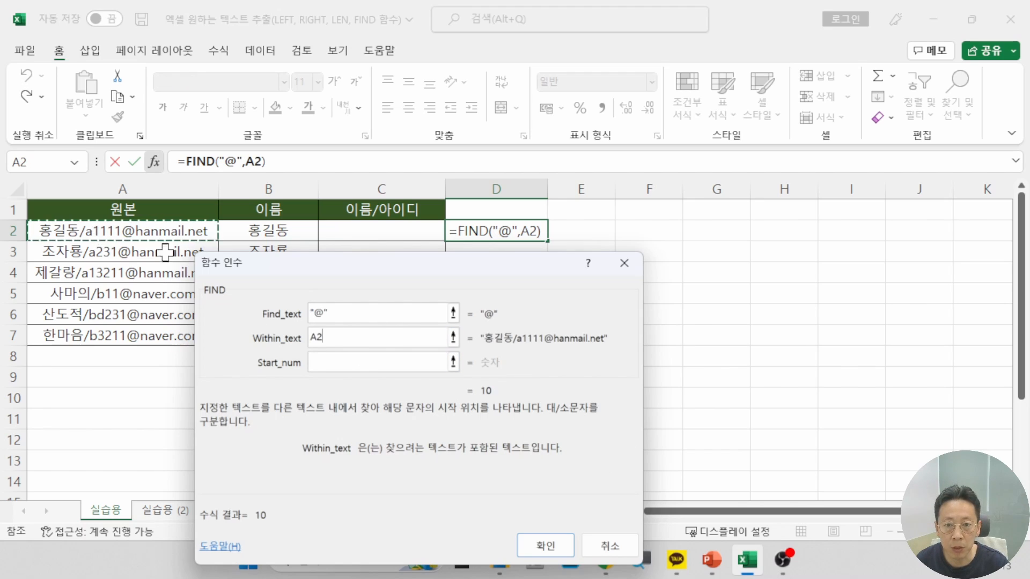
left_click(547, 546)
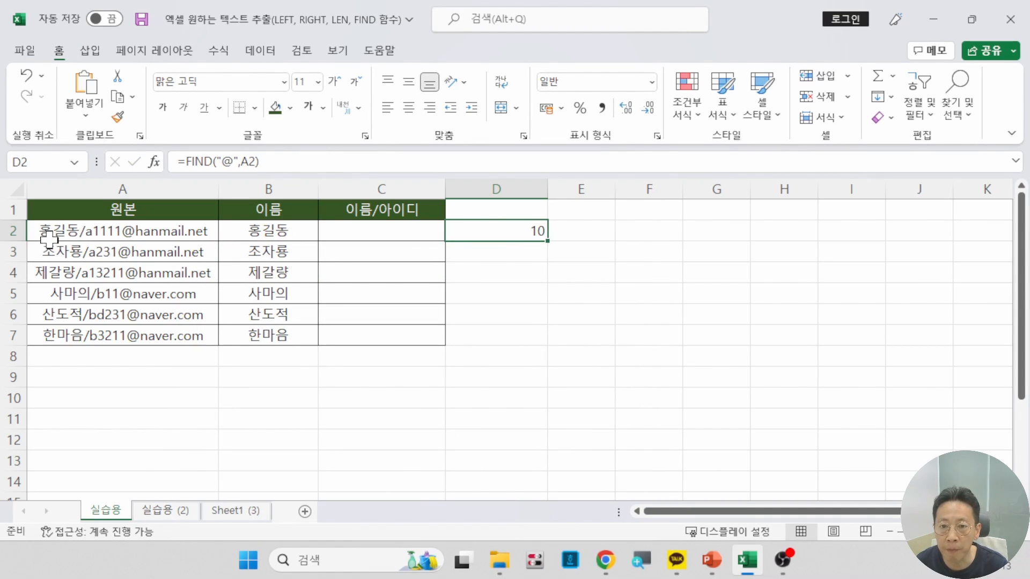
Fill the FIND formula from D2 down through D7
scroll(49, 240, "up", 1)
scroll(55, 251, "up", 1)
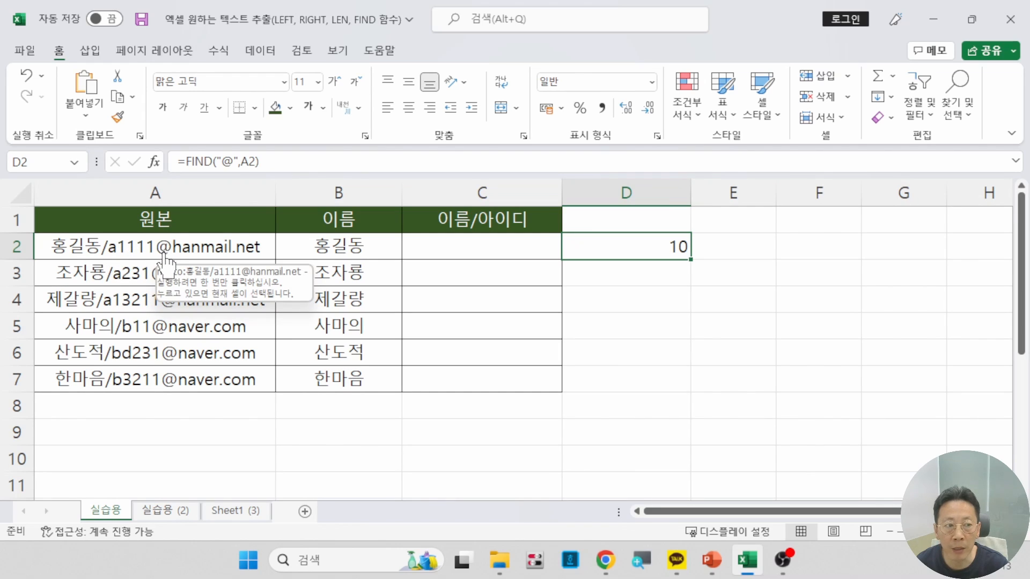
left_click(606, 289)
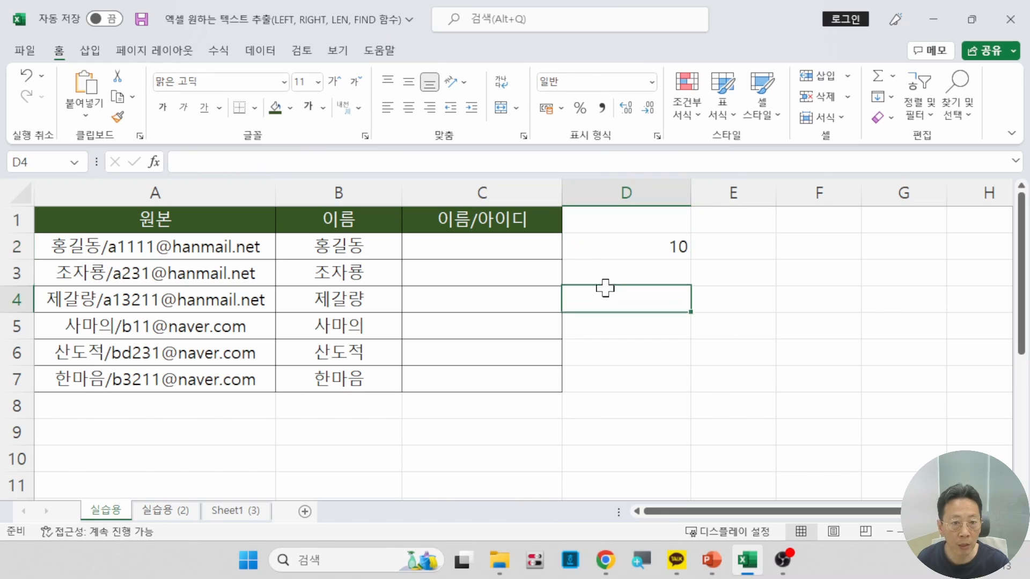
left_click(667, 252)
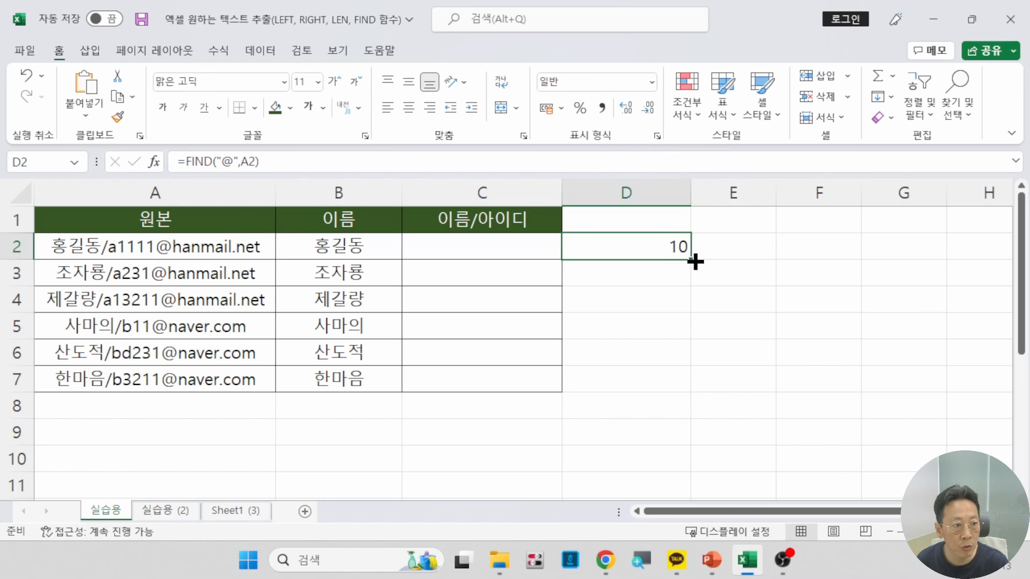
left_click_drag(691, 259, 694, 393)
left_click(769, 352)
Examine the "@" positions and their FIND formulas in cells D2 through D7
left_click(669, 277)
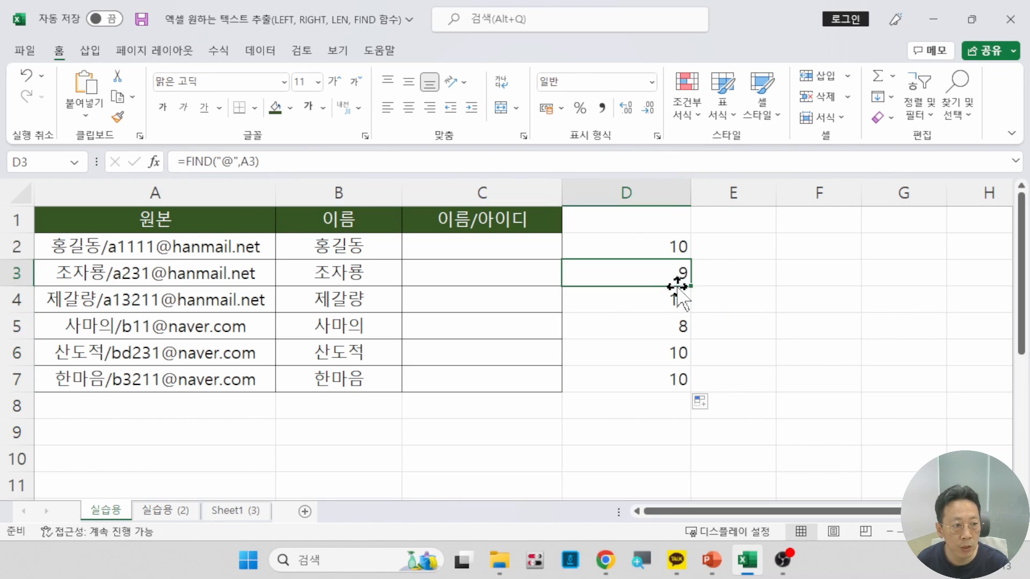
left_click(669, 303)
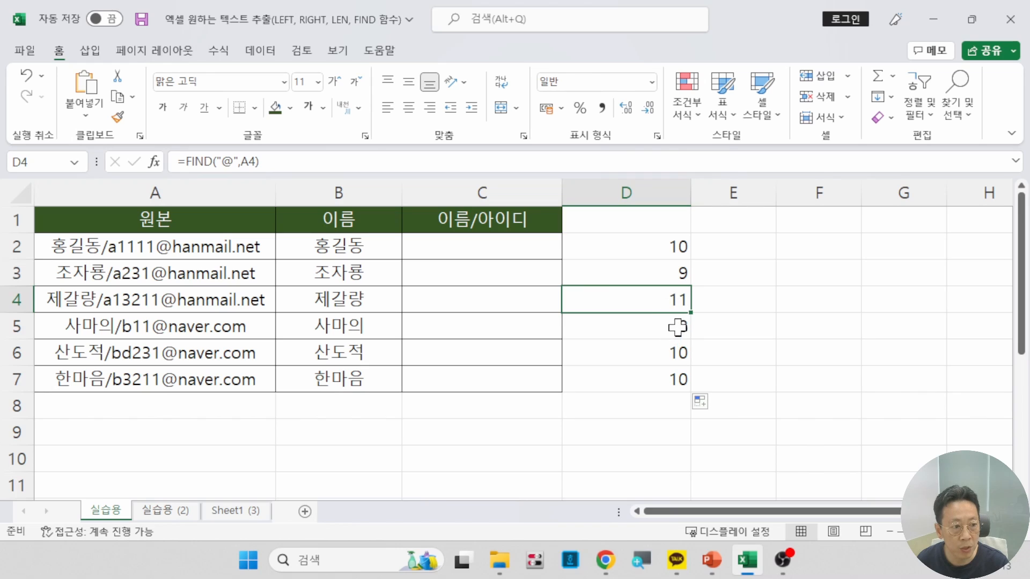
left_click(675, 328)
left_click(673, 352)
left_click(664, 380)
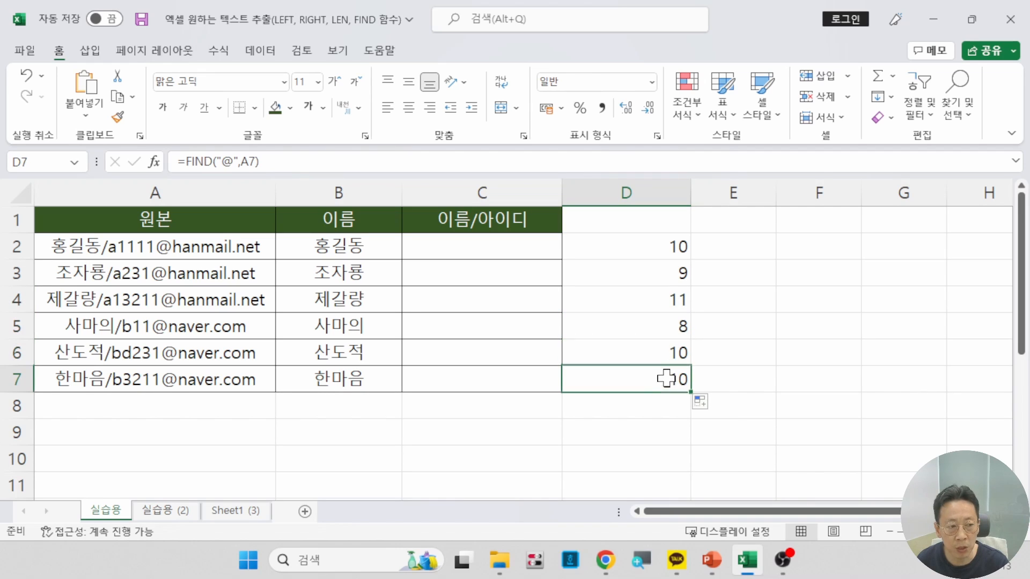
left_click_drag(664, 246, 652, 382)
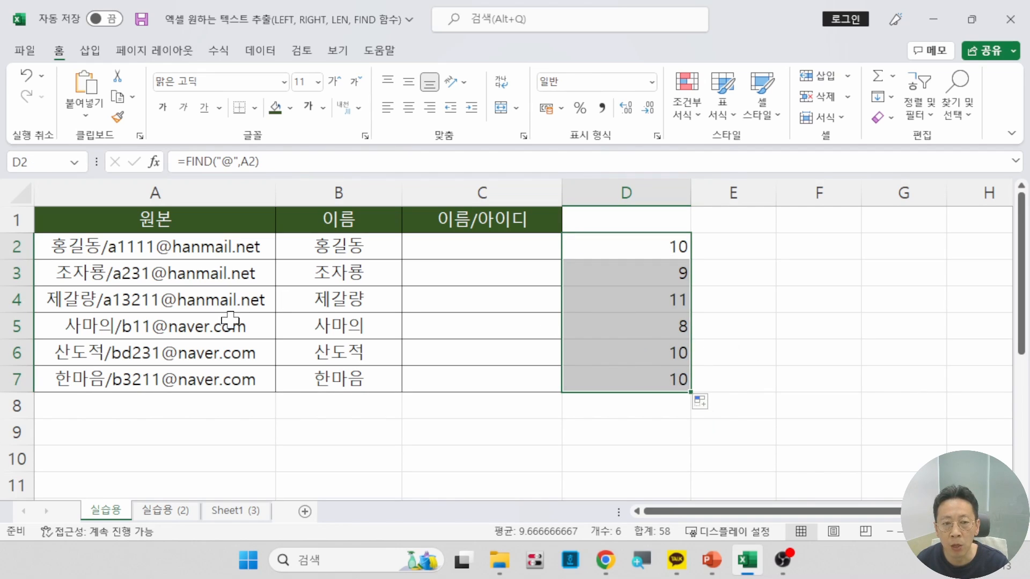
Insert the LEFT function into cell C2 under 이름/아이디, choosing it from the recently used functions
left_click(464, 248)
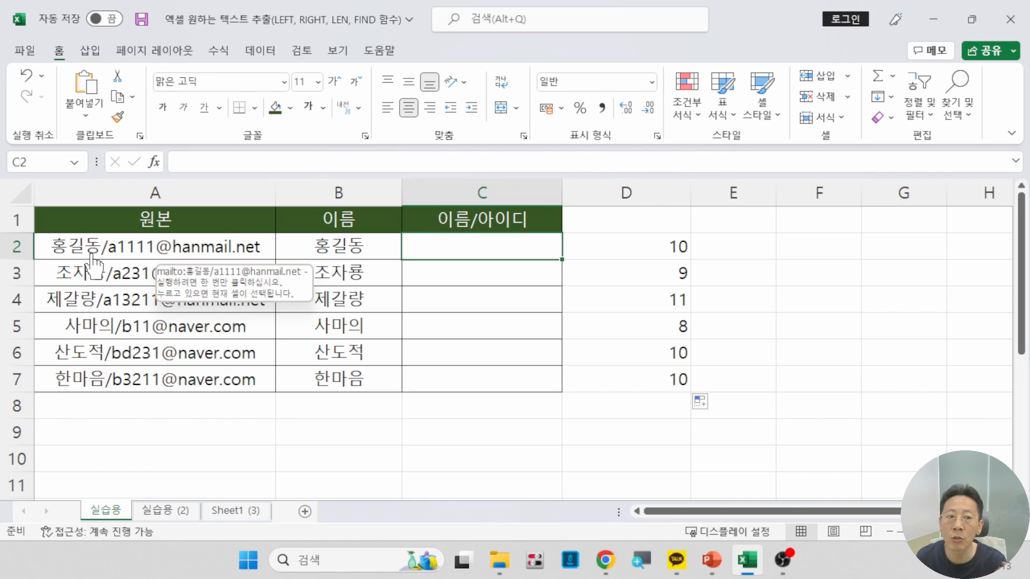
left_click(462, 276)
left_click(444, 250)
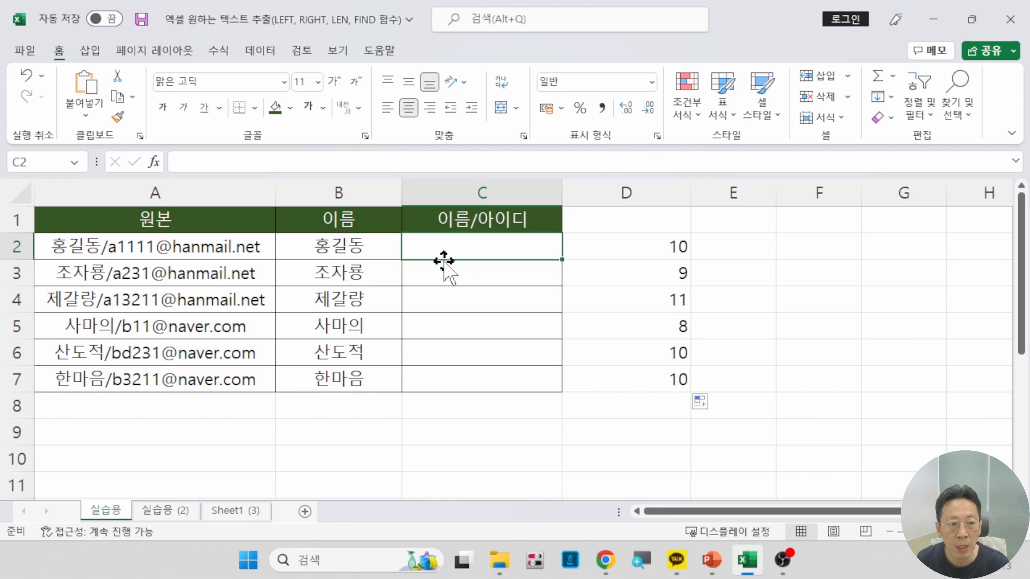
left_click(154, 162)
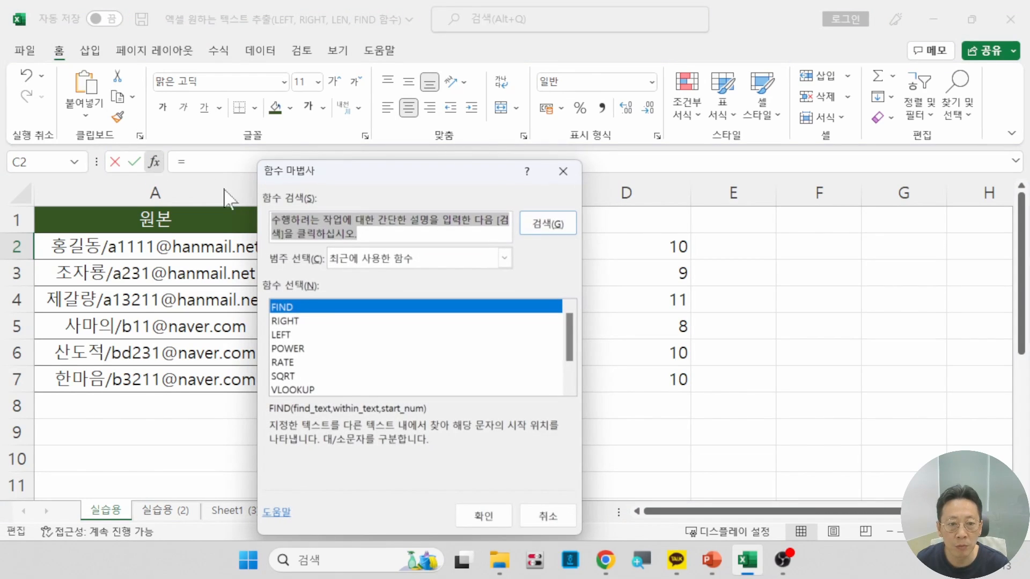
left_click(301, 335)
left_click(483, 515)
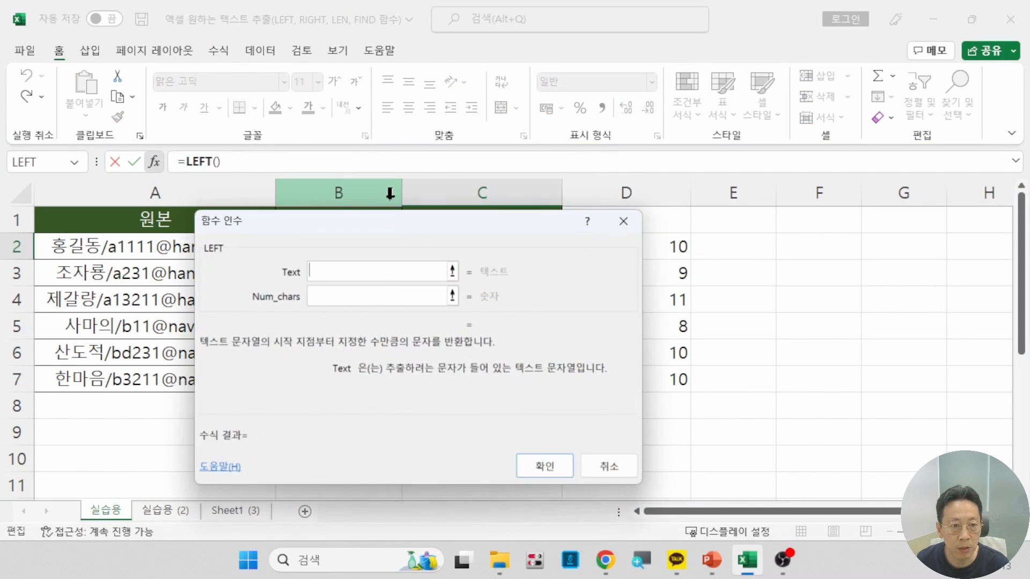
Set the LEFT function's Text argument to A2, keeping the source text and target cell uncovered
left_click_drag(462, 234, 636, 226)
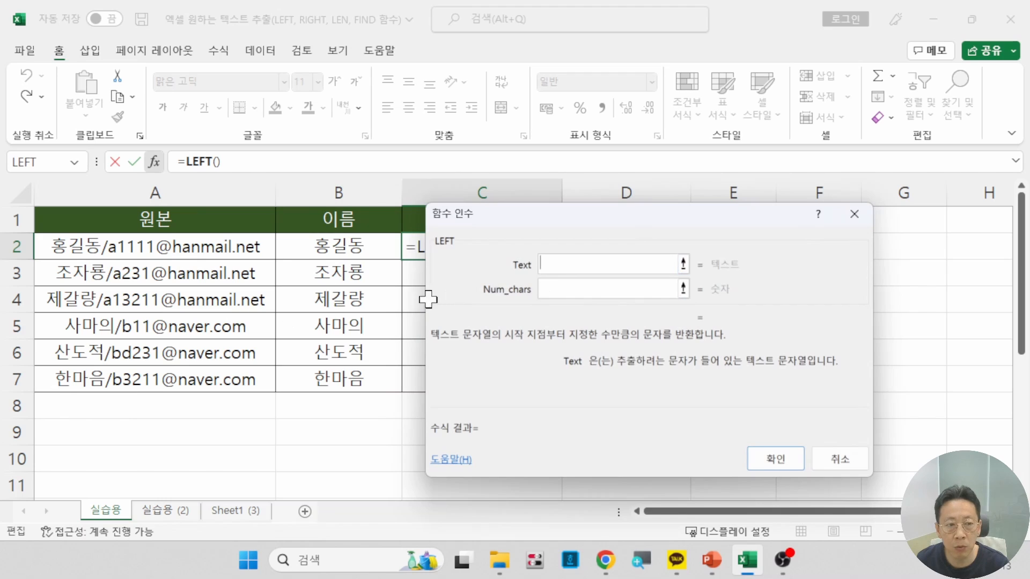
left_click(146, 248)
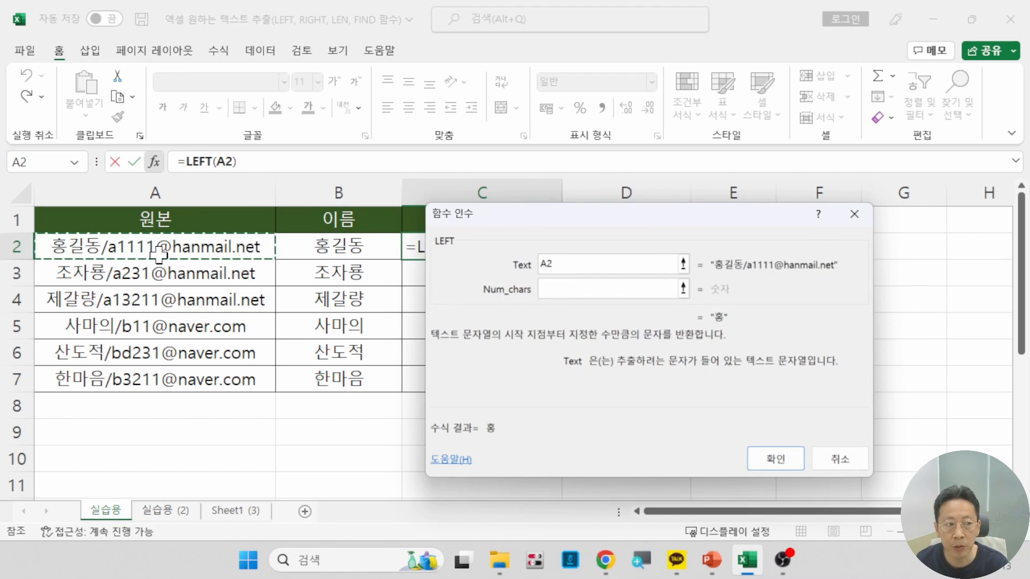
left_click(563, 290)
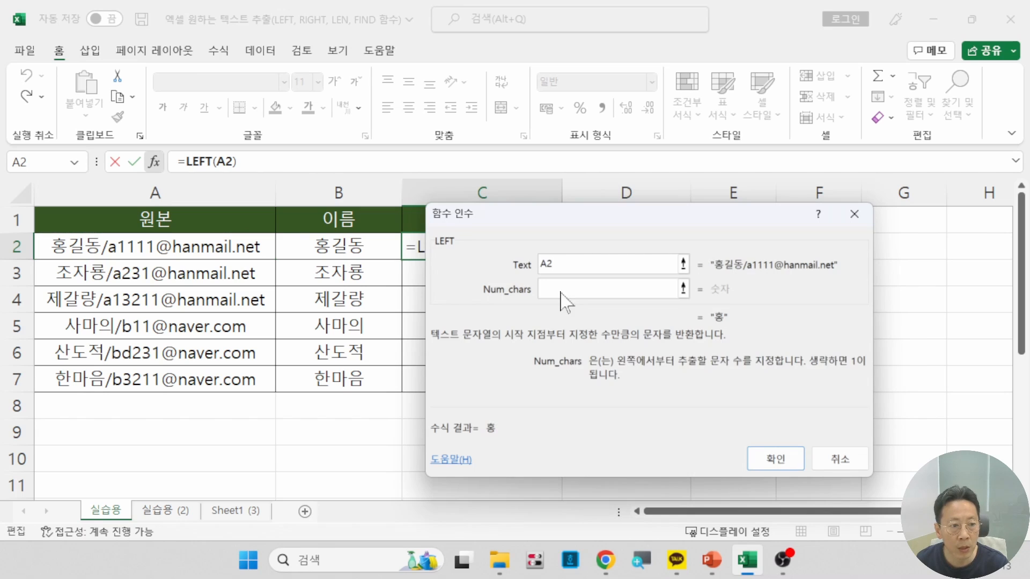
left_click_drag(602, 223, 330, 292)
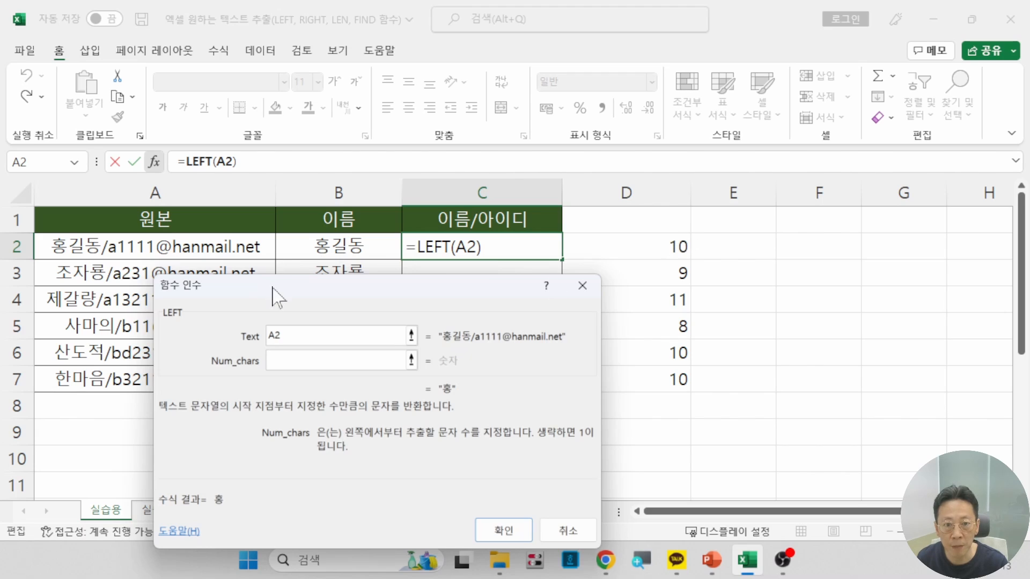
left_click_drag(273, 295, 332, 303)
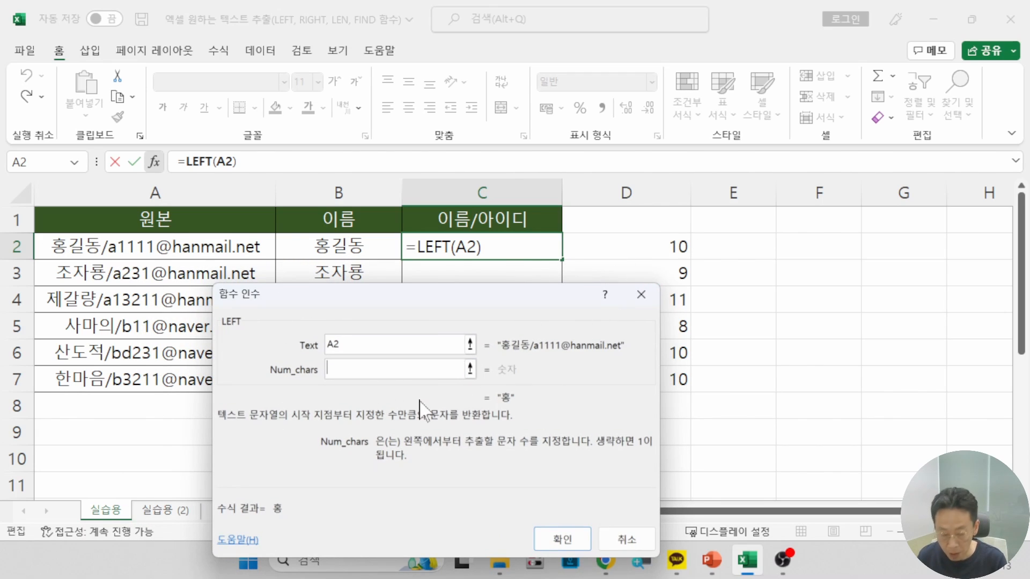
Set the LEFT function's Num_chars argument to FIND("@",A2) and confirm the formula in C2
type("3")
key("BackSpace")
type("FI")
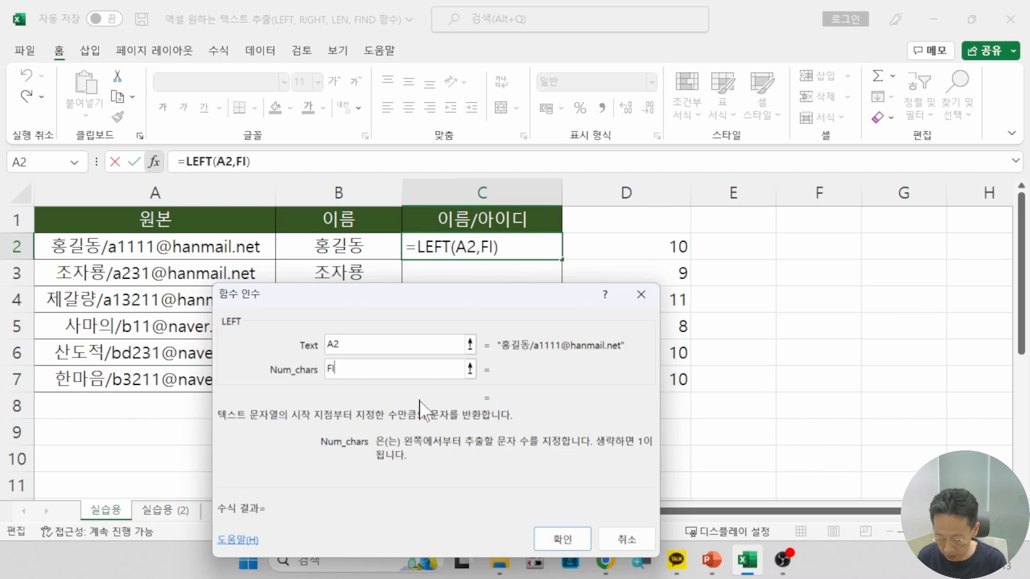
type("ND(\"")
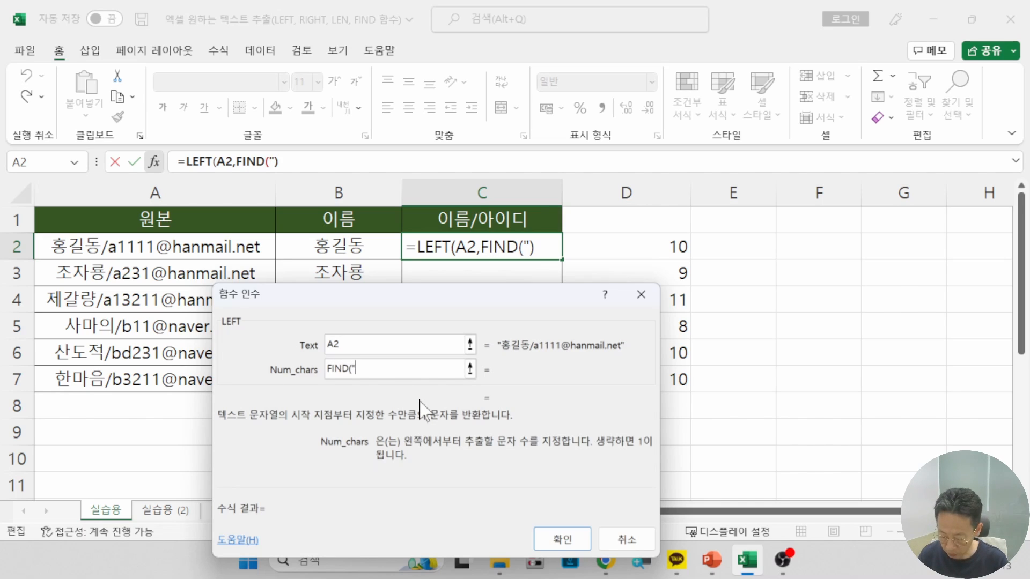
type("@\",")
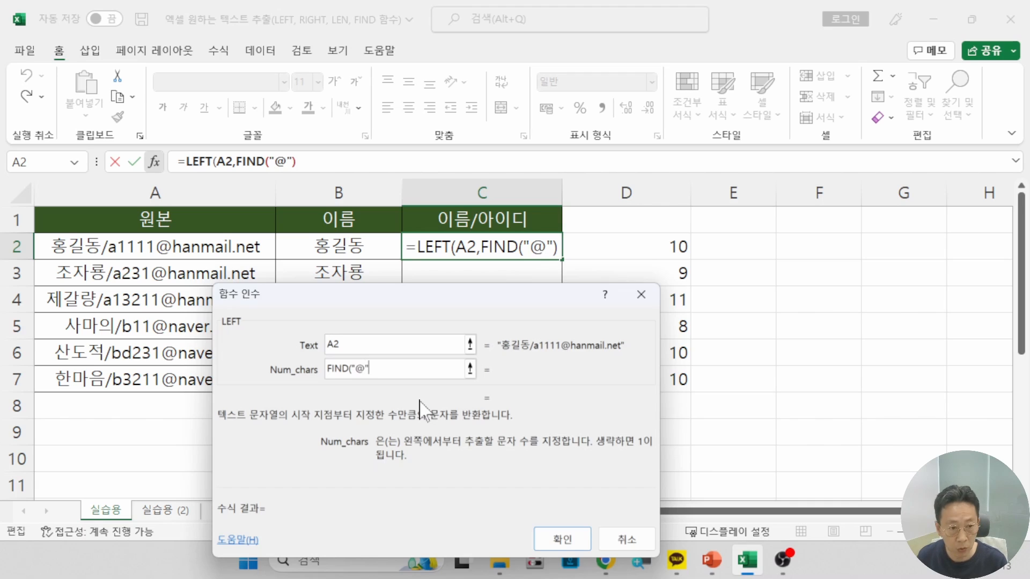
left_click(185, 247)
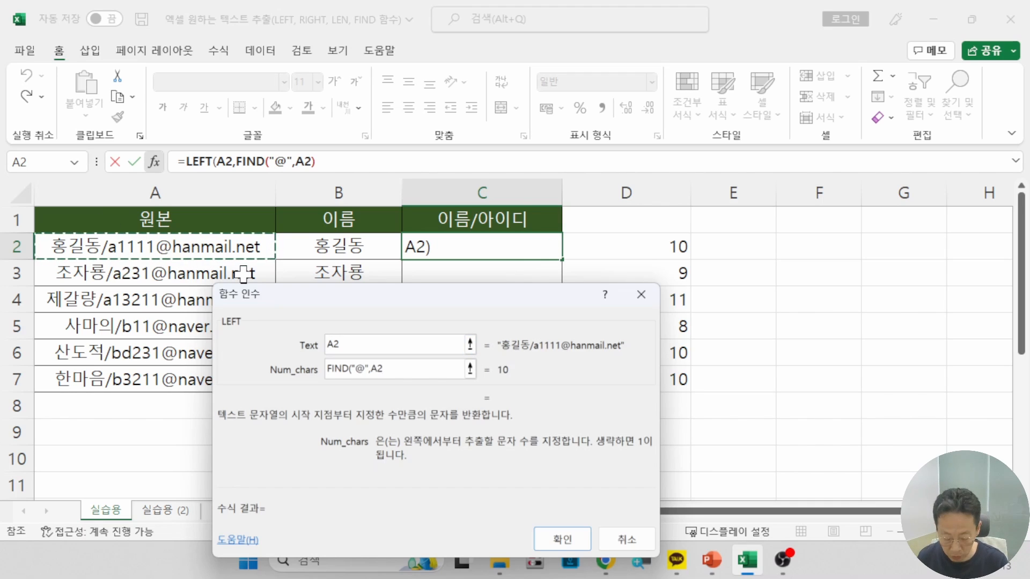
type(")")
key("Return")
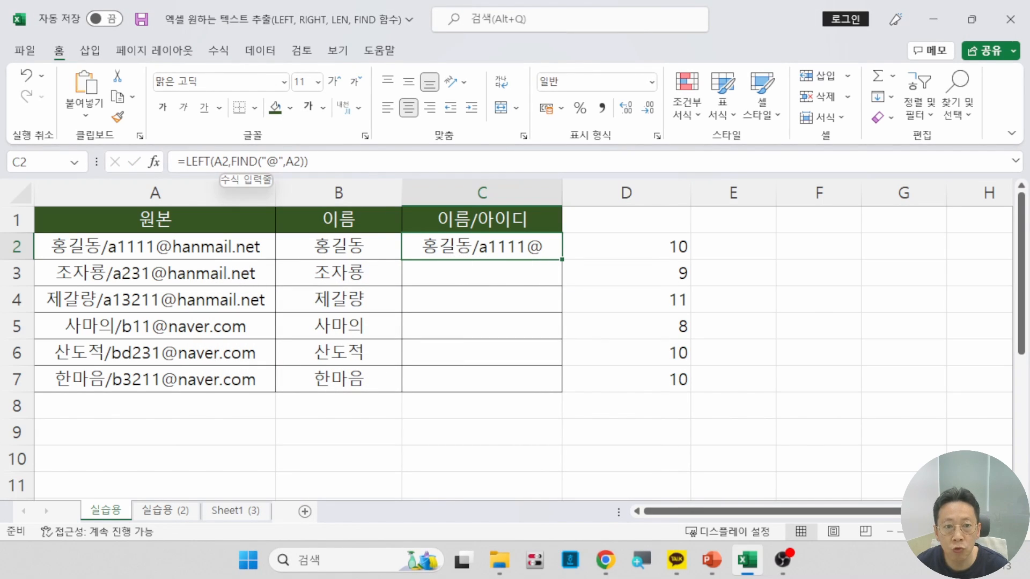
Edit the formula in C2 to subtract 1 from the FIND part, giving =LEFT(A2,FIND("@",A2)-1)
left_click_drag(233, 161, 309, 162)
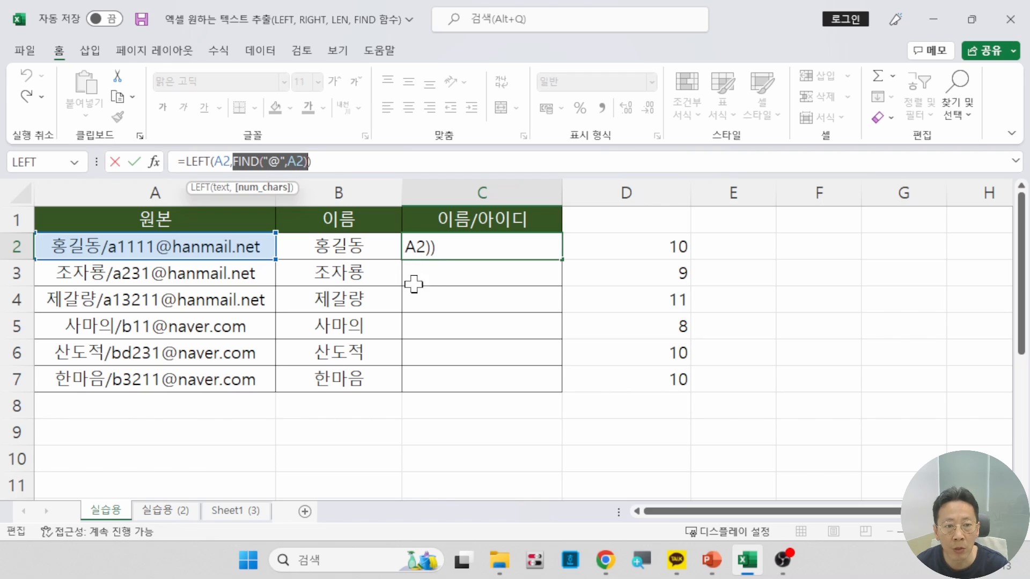
key("Return")
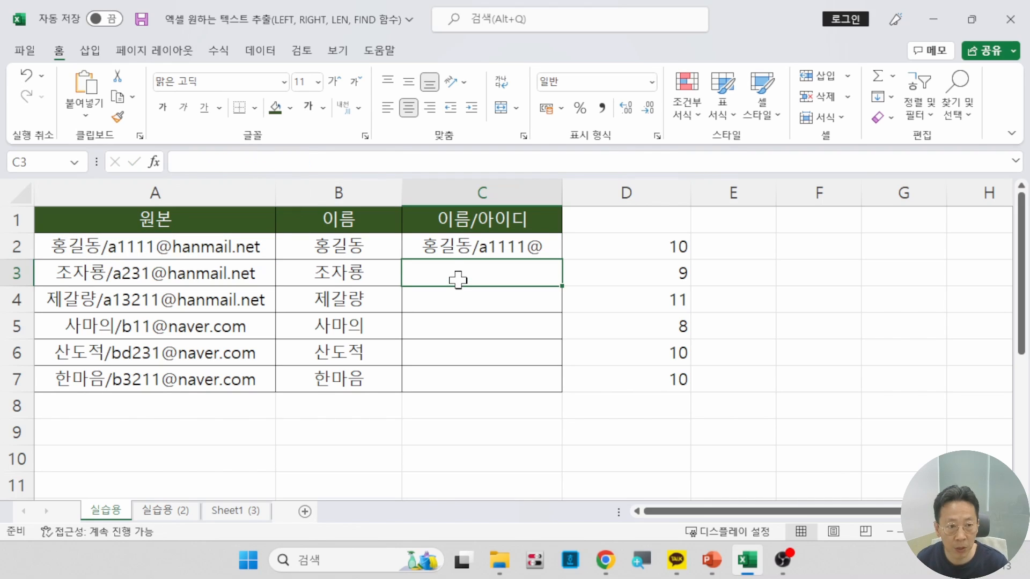
left_click(528, 249)
key("F2")
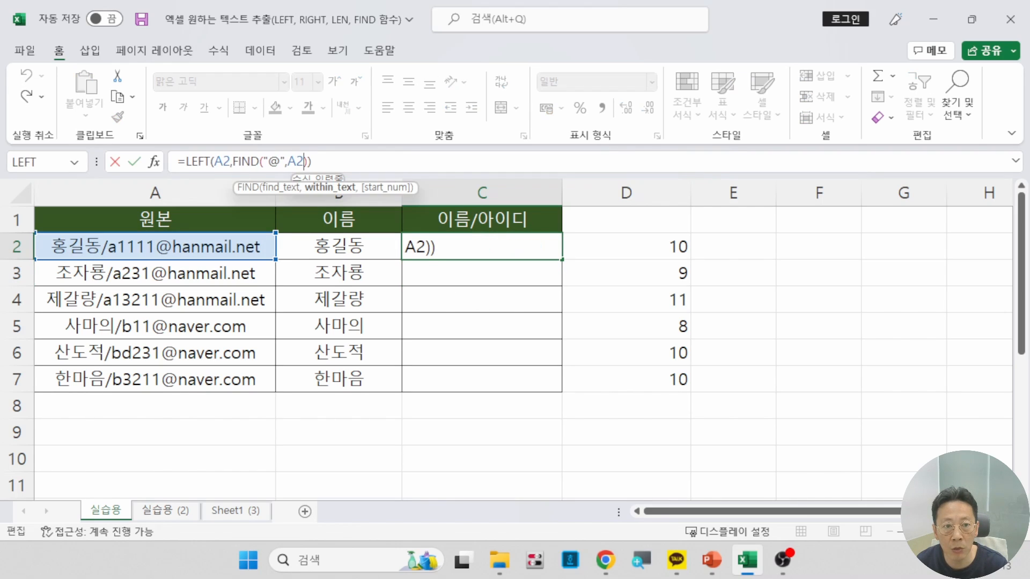
key("Right")
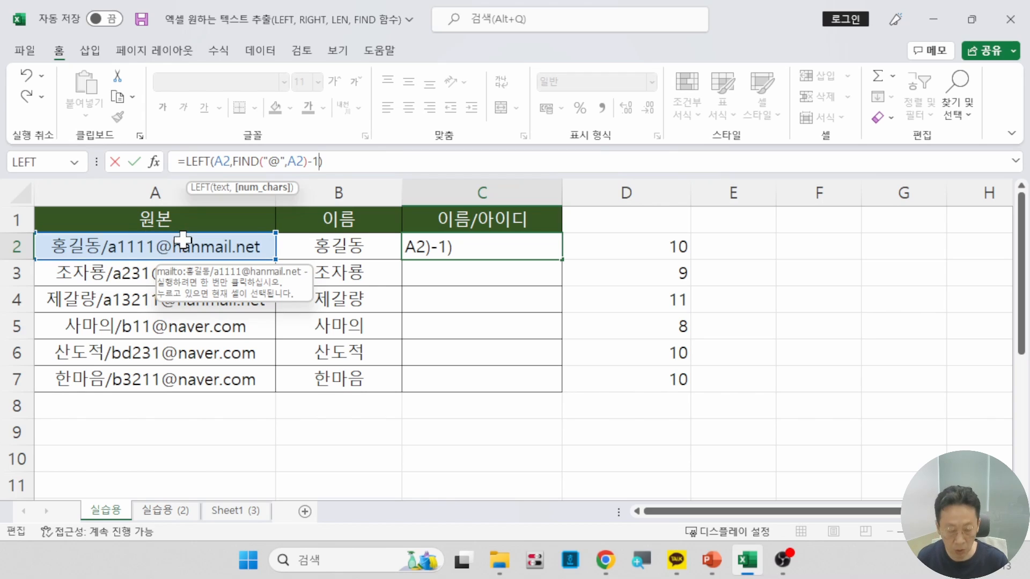
key("Return")
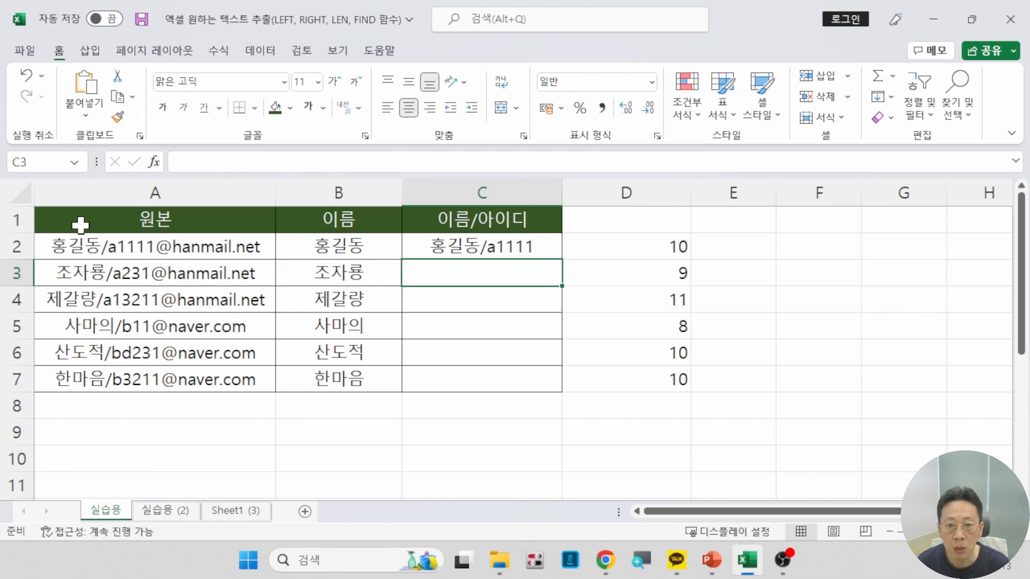
Fill the 이름/아이디 formula from C2 down through C7 and check the copied formulas in C3 and C4
left_click(489, 248)
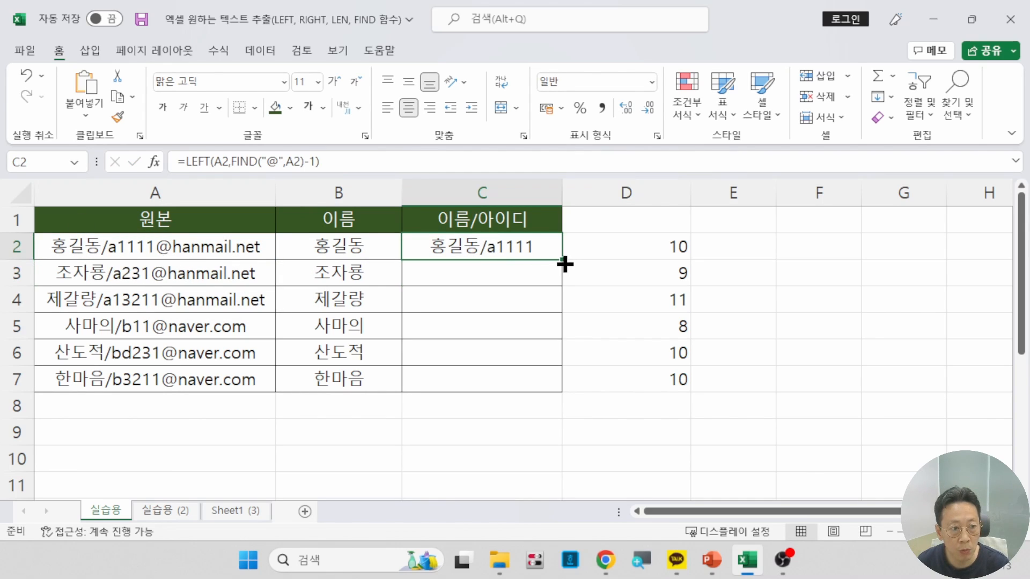
left_click_drag(564, 264, 565, 393)
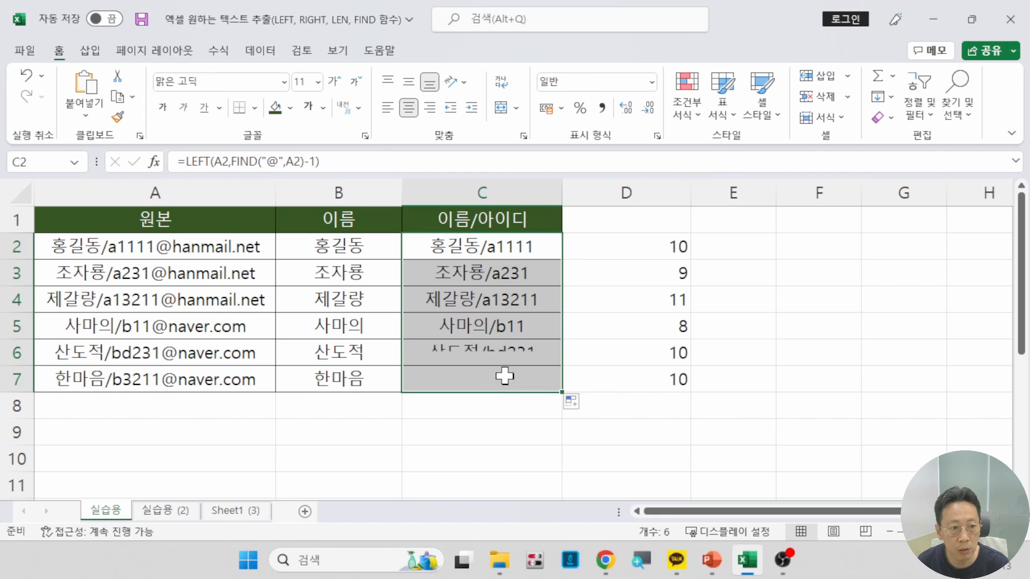
left_click(491, 277)
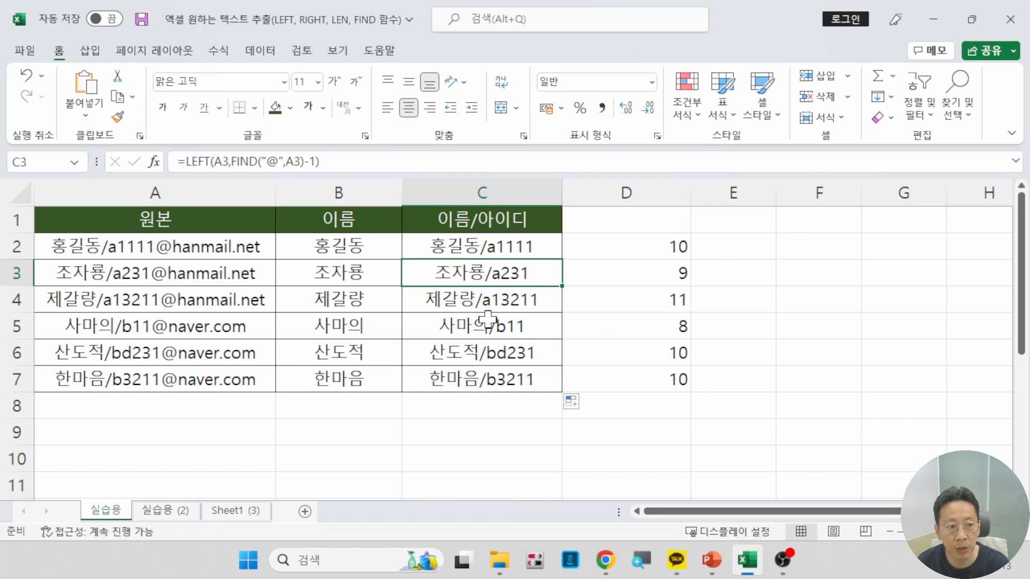
left_click(479, 302)
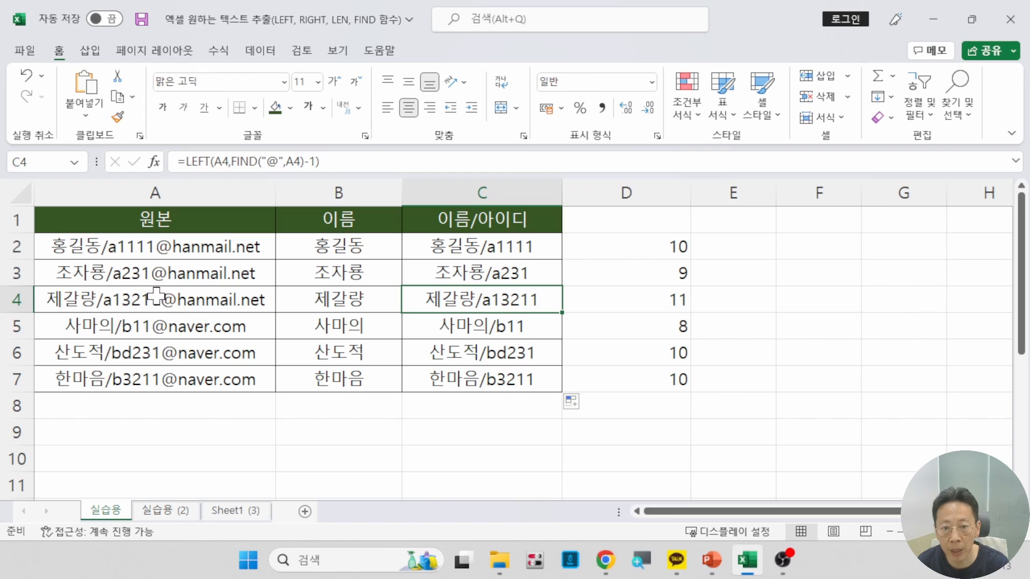
left_click(471, 248)
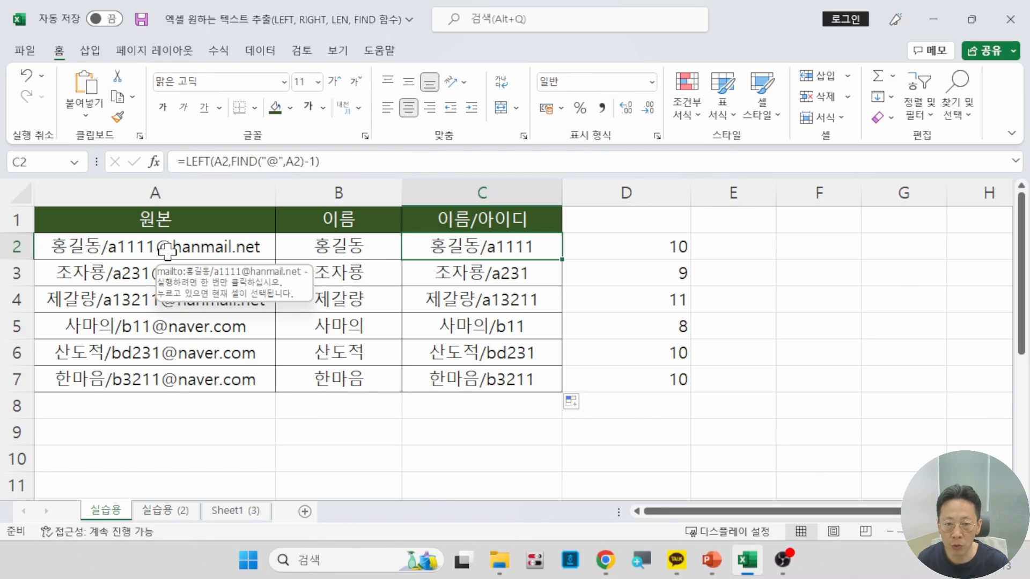
left_click_drag(146, 234, 181, 403)
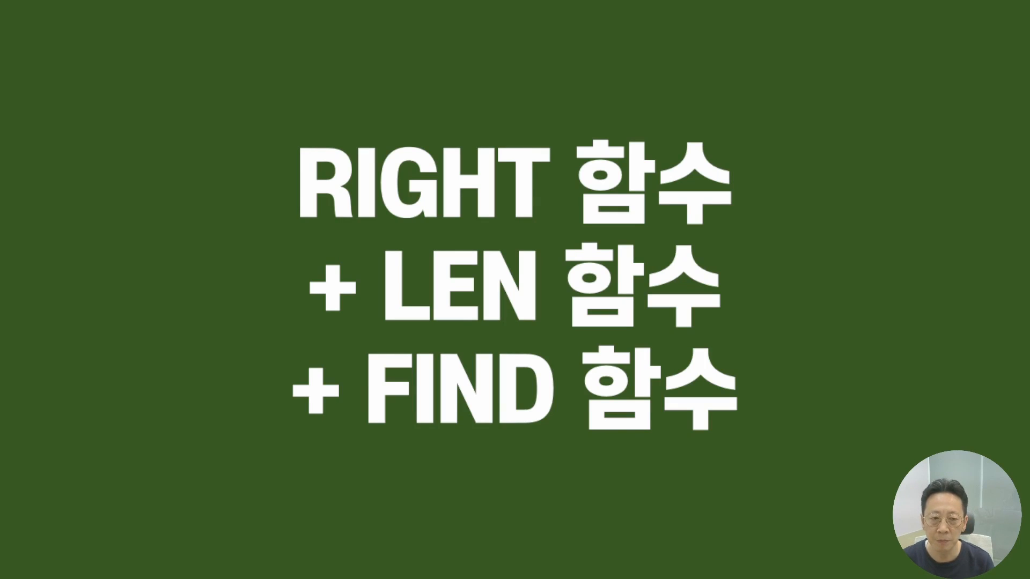
key("Right")
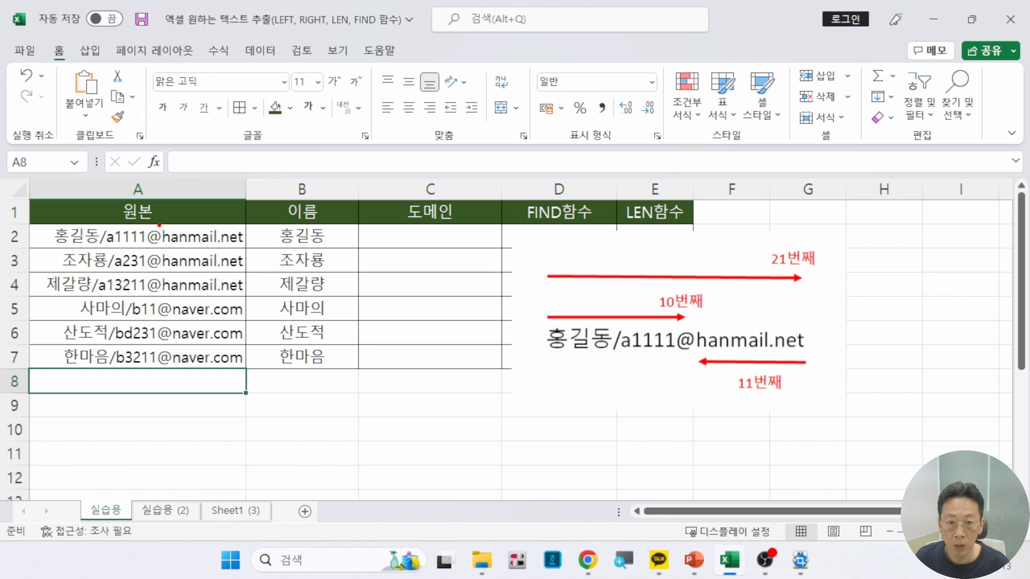
mouse_move(161, 227)
left_mouse_down()
mouse_move(189, 264)
mouse_move(246, 294)
left_mouse_up()
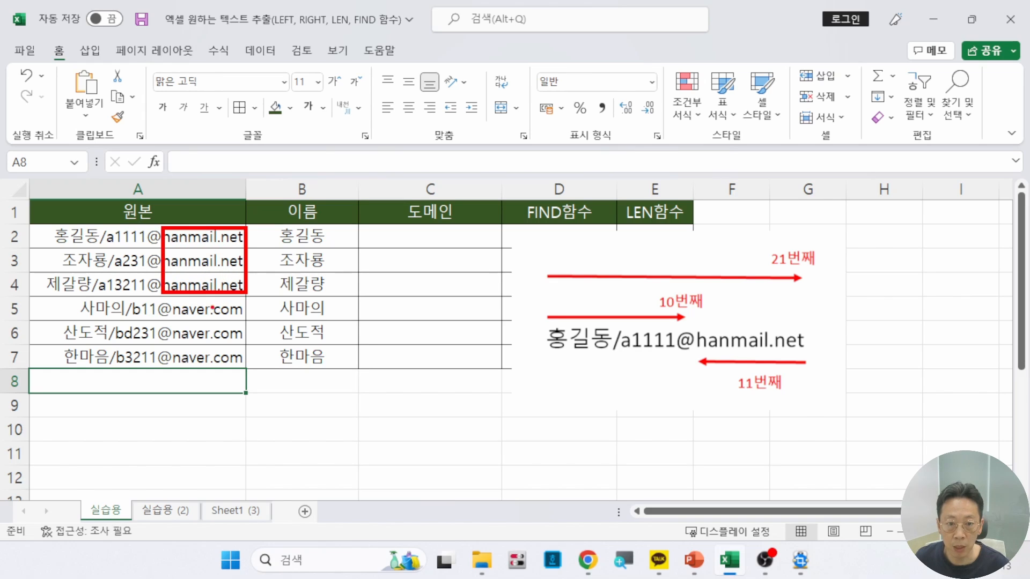
mouse_move(170, 301)
left_mouse_down()
mouse_move(219, 367)
mouse_move(246, 370)
left_mouse_up()
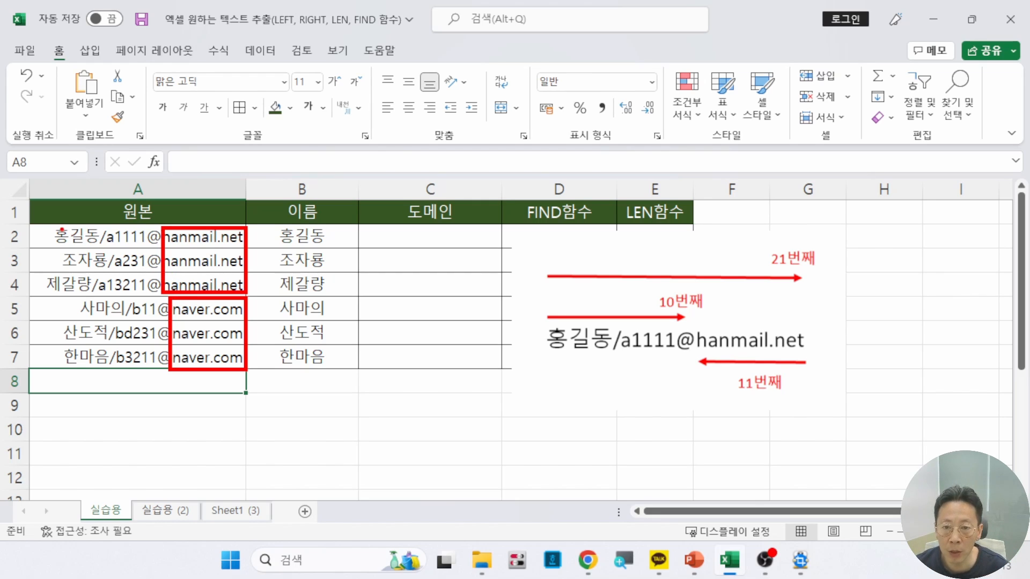
mouse_move(41, 224)
left_mouse_down()
mouse_move(84, 275)
mouse_move(146, 297)
left_mouse_up()
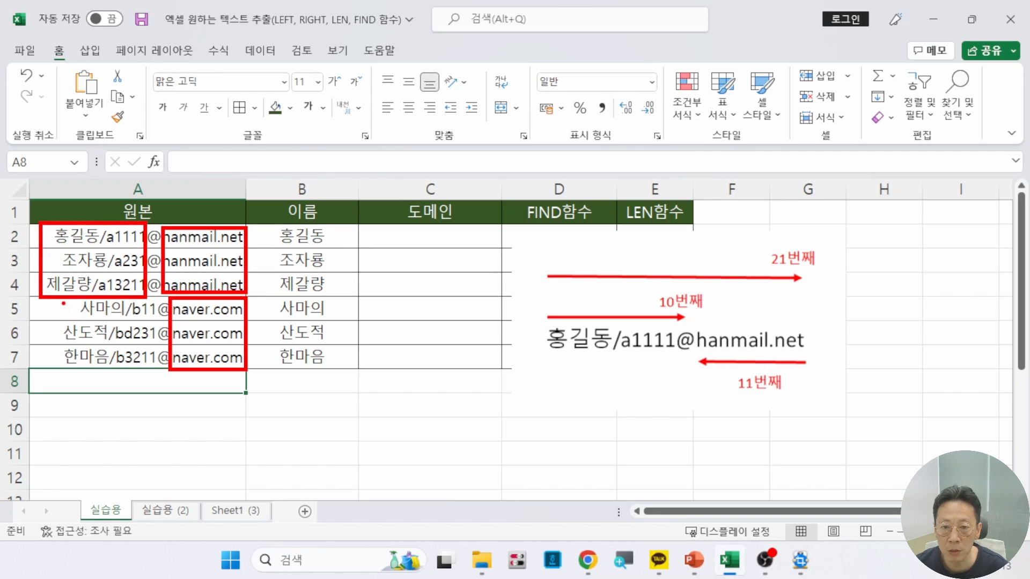
mouse_move(64, 302)
left_mouse_down()
mouse_move(107, 351)
mouse_move(156, 372)
left_mouse_up()
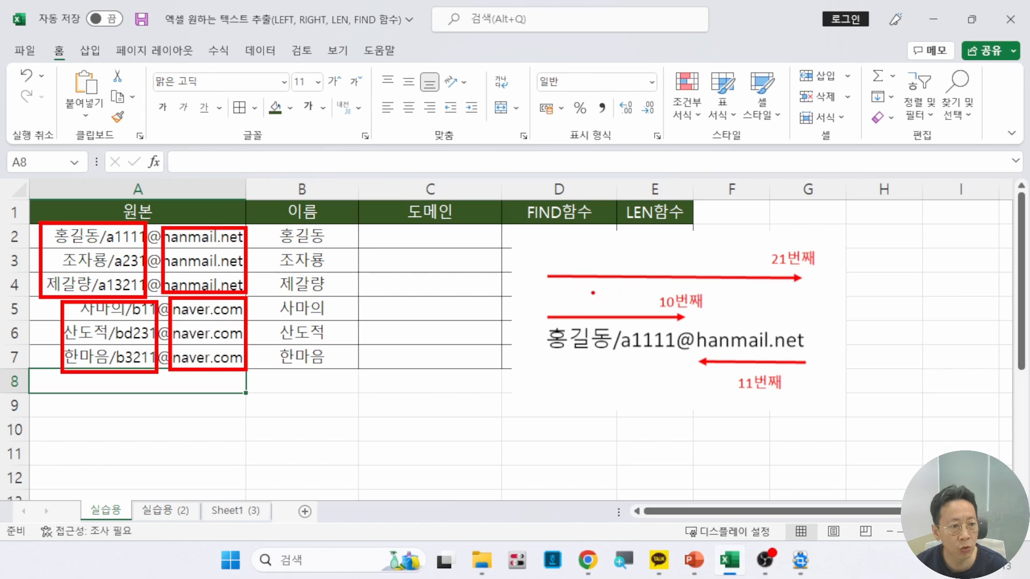
left_click_drag(768, 253, 826, 251)
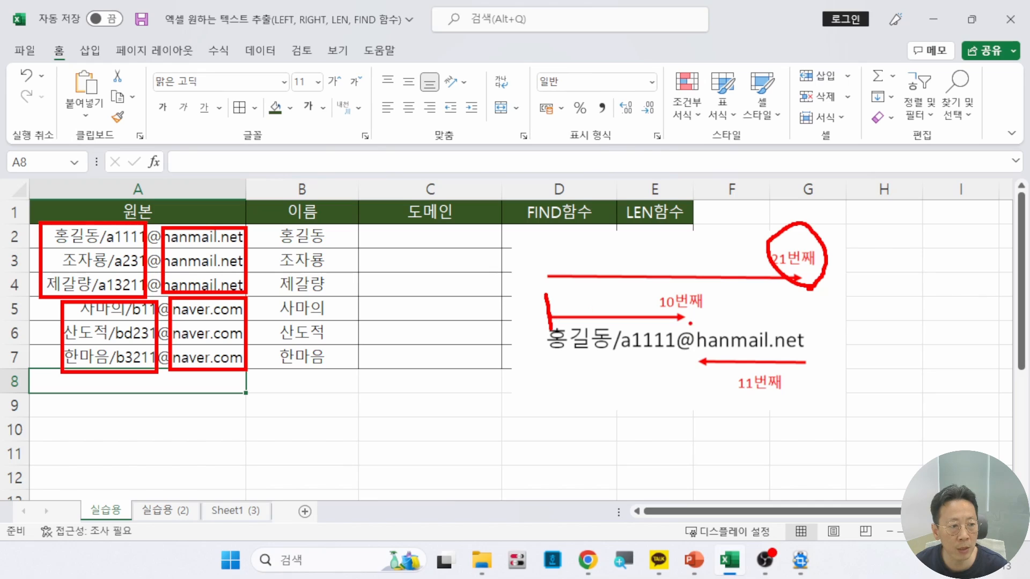
left_click_drag(673, 317, 685, 282)
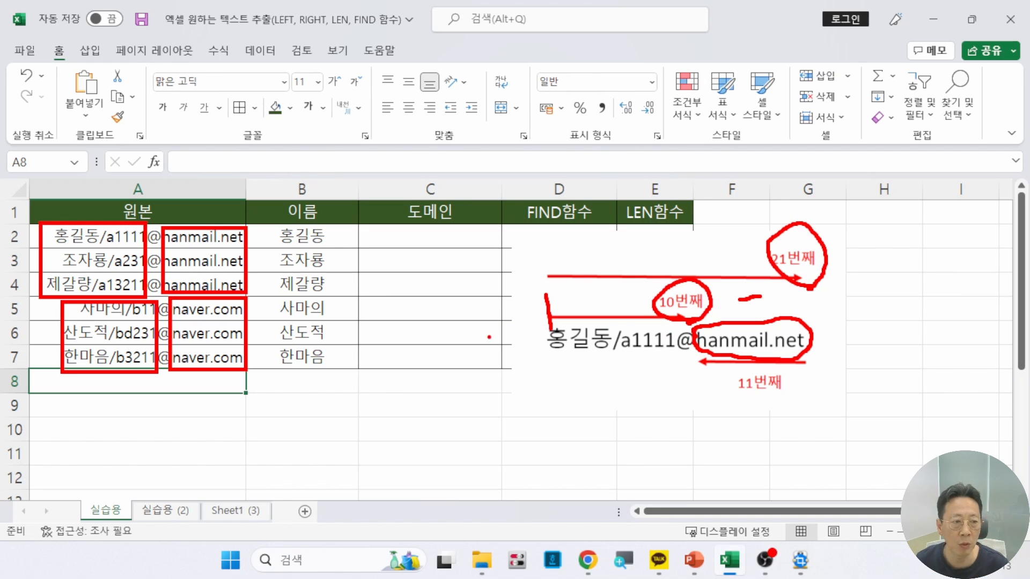
key("Escape")
Move the explanatory picture beyond column E to uncover the FIND함수 and LEN함수 columns, and check the formula in D2
left_click(609, 278)
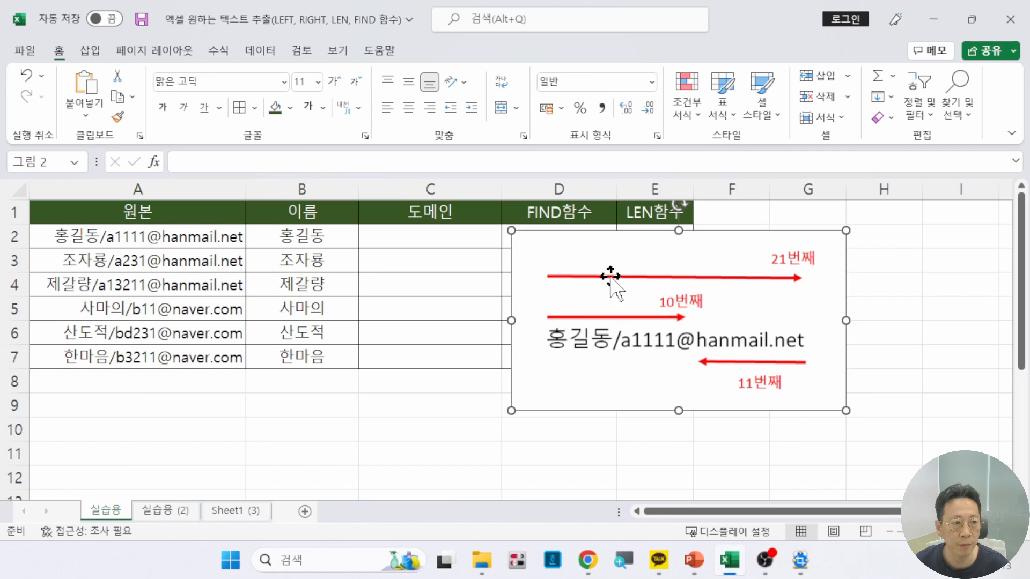
mouse_move(595, 265)
left_mouse_down()
mouse_move(794, 236)
mouse_move(792, 226)
left_mouse_up()
left_click(436, 288)
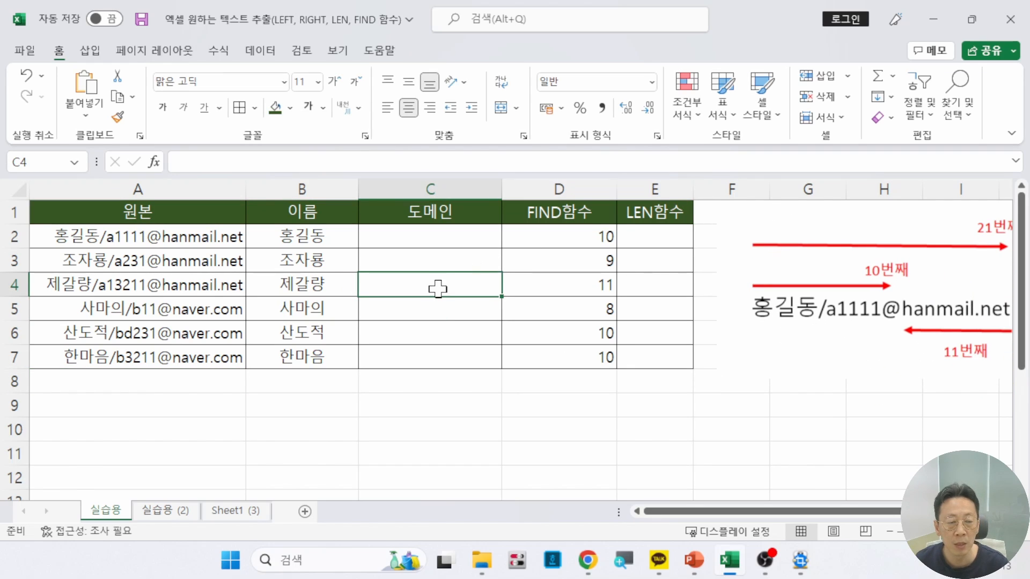
left_click(542, 237)
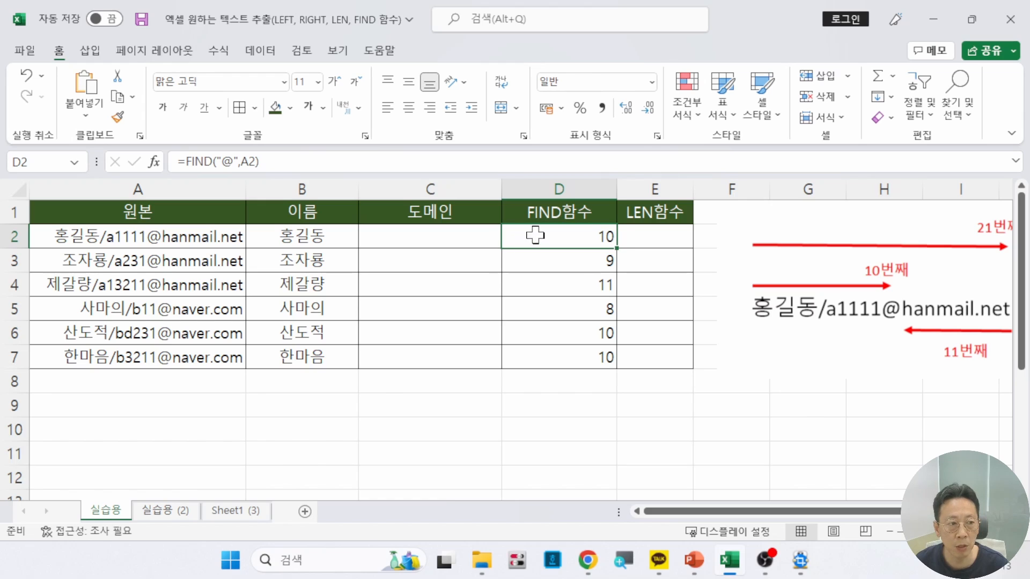
Insert the LEN function into cell E2 under LEN함수, choosing it from the category of all functions
left_click(650, 235)
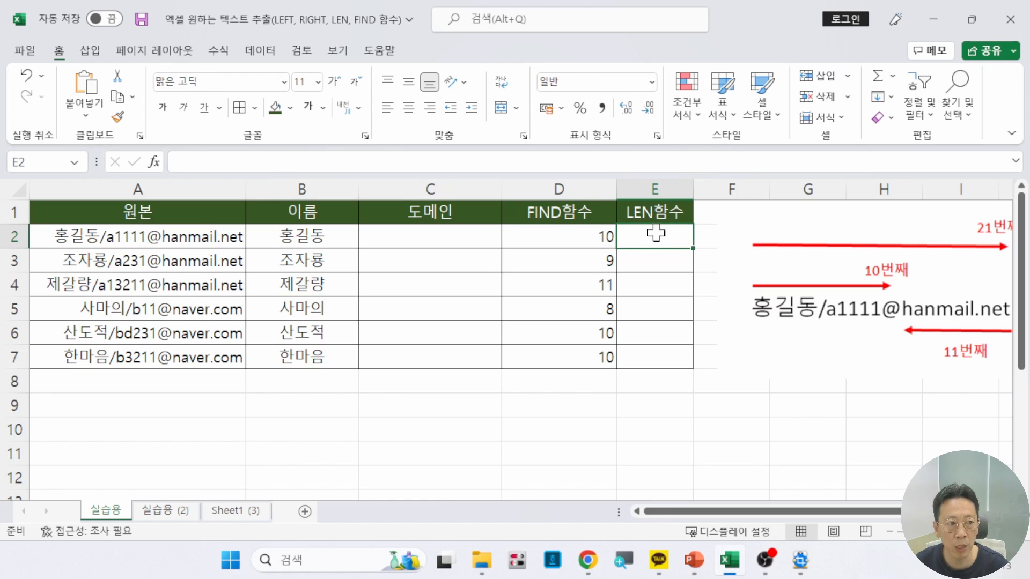
left_click(154, 162)
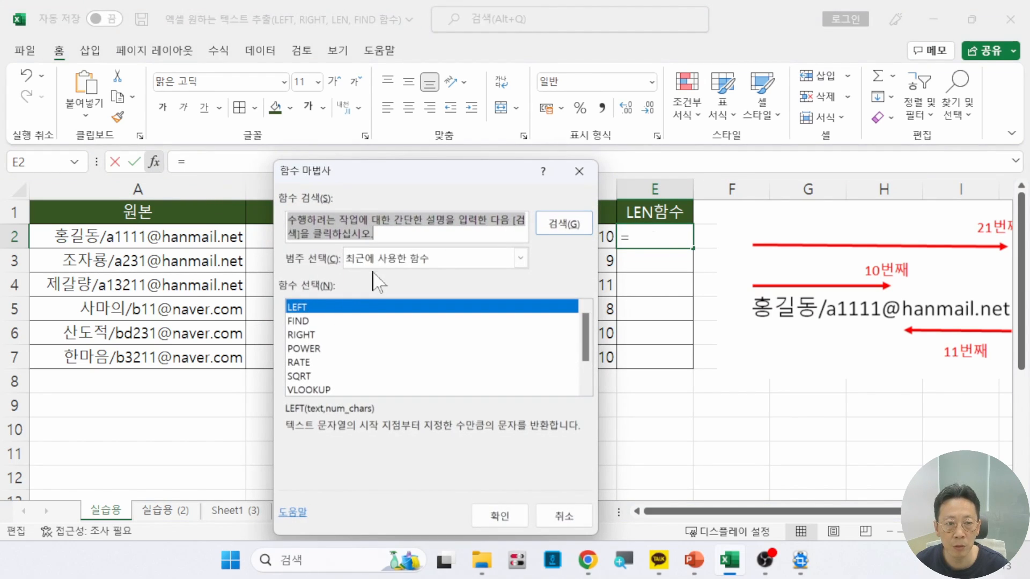
left_click(376, 258)
left_click(370, 290)
scroll(368, 322, "down", 20)
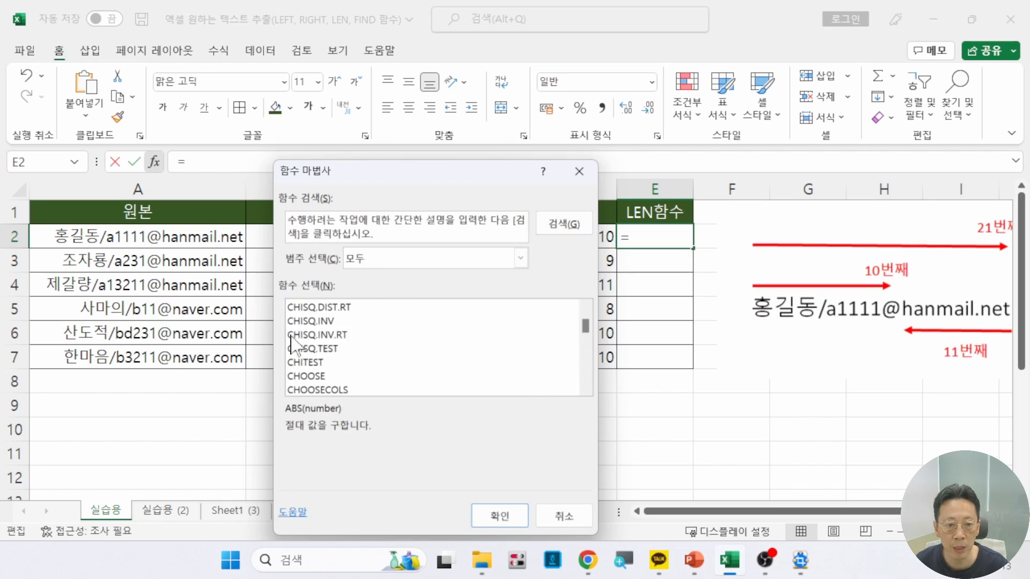
scroll(282, 366, "down", 16)
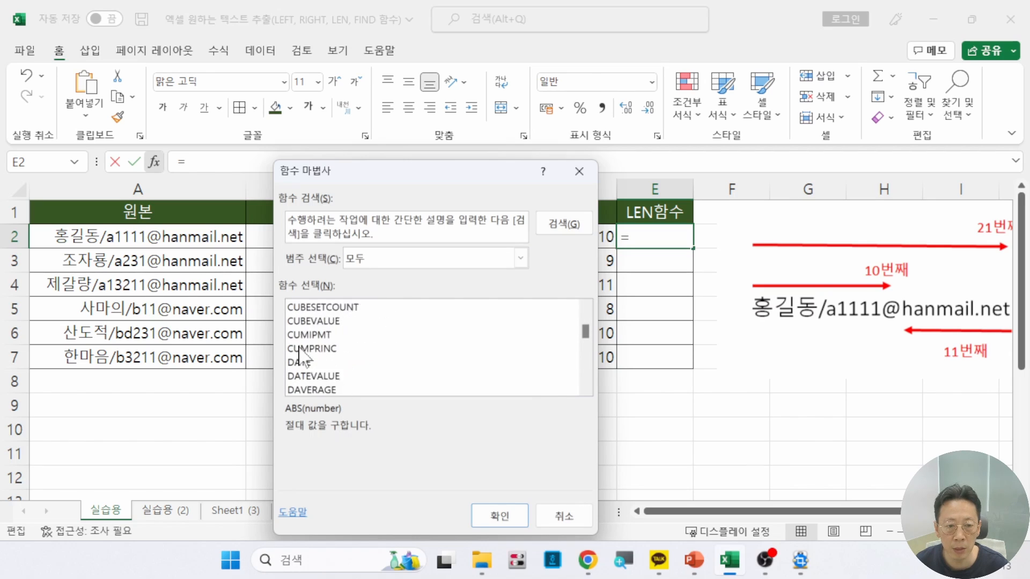
scroll(300, 354, "down", 12)
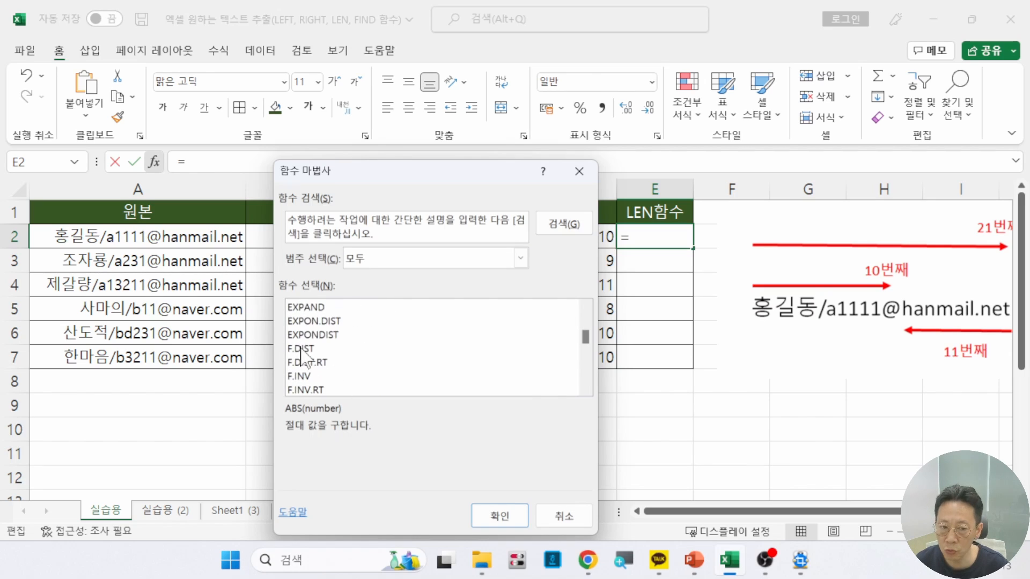
scroll(300, 354, "down", 12)
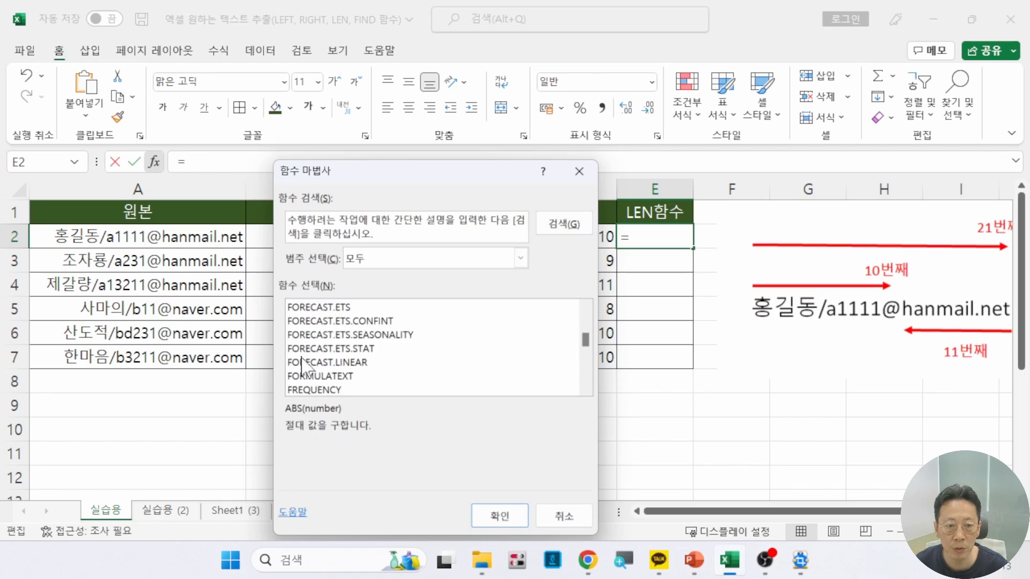
scroll(301, 367, "down", 20)
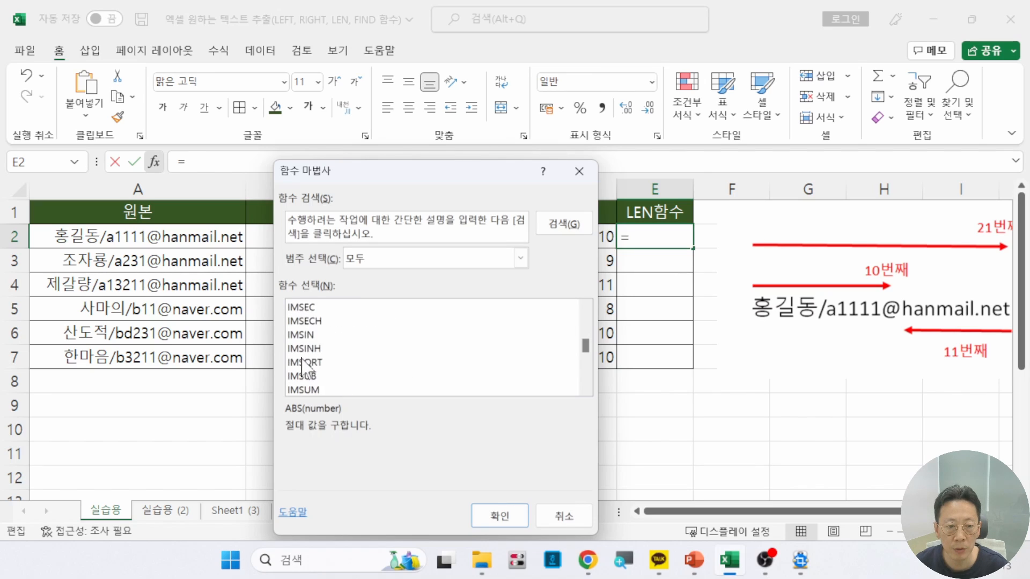
scroll(301, 366, "down", 6)
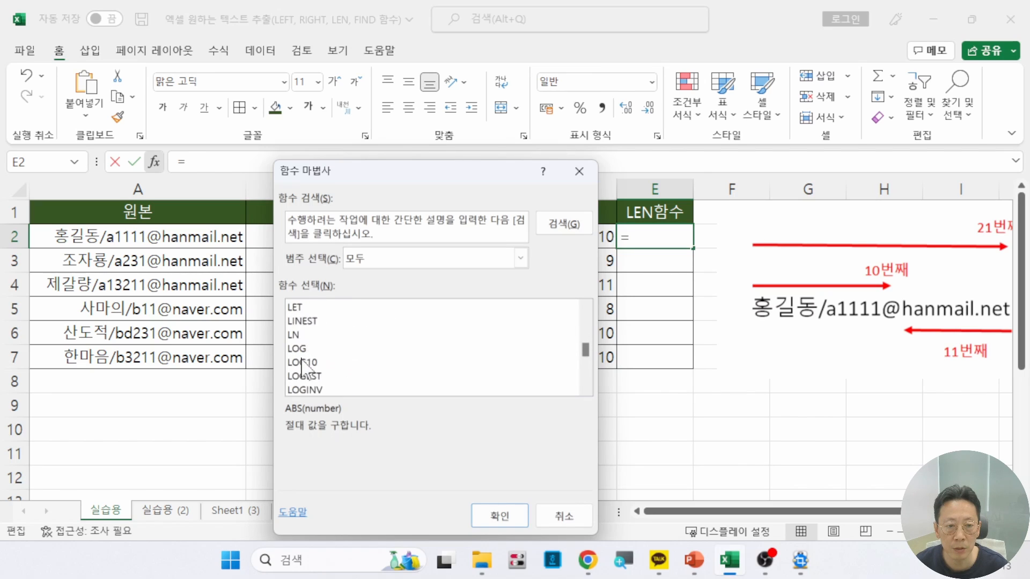
scroll(301, 367, "up", 2)
left_click(301, 362)
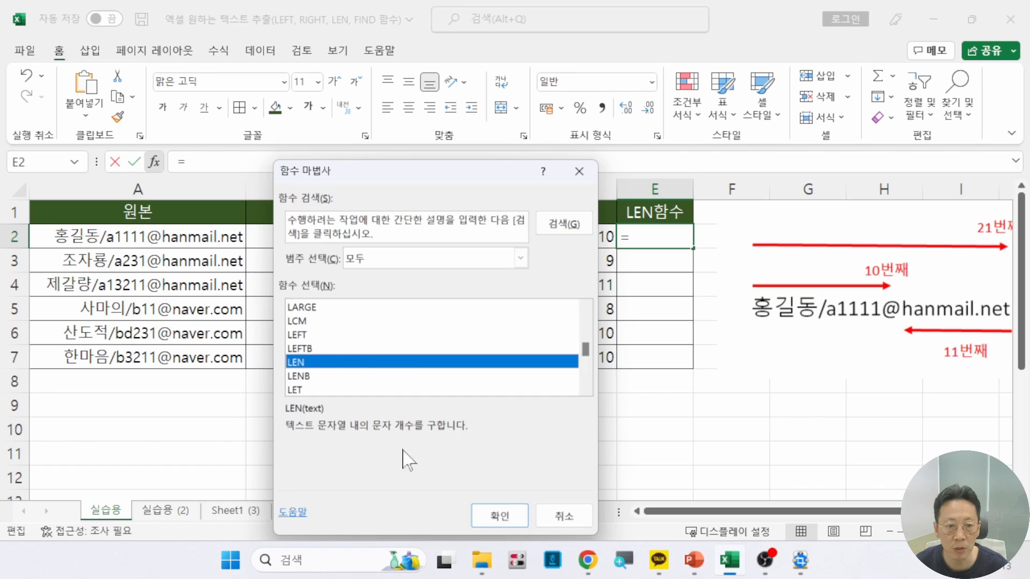
left_click(508, 522)
Set the LEN function's Text argument to A2 and fill the confirmed formula from E2 down through E7
left_click_drag(398, 244, 519, 302)
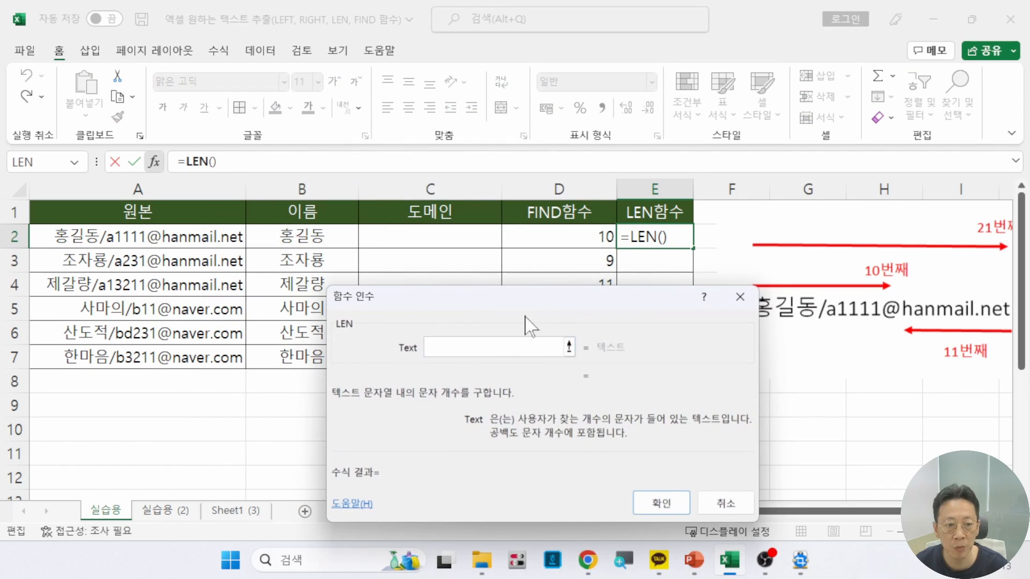
left_click(208, 237)
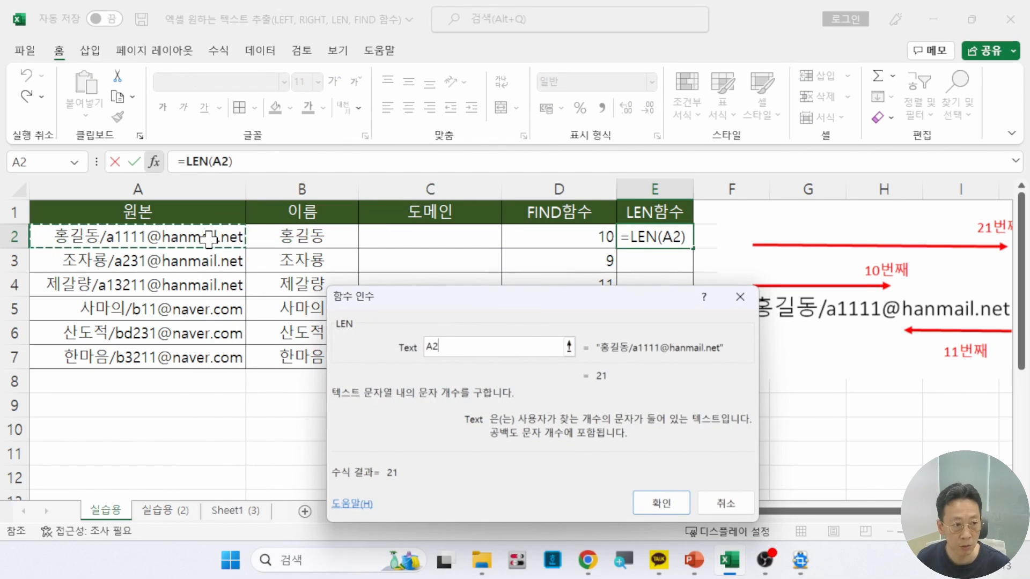
key("Return")
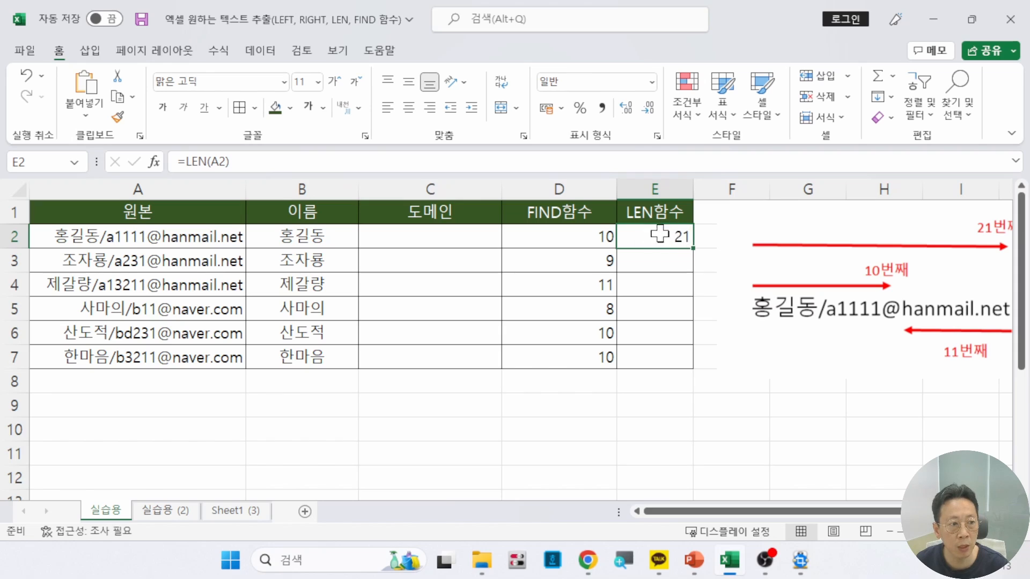
double_click(694, 250)
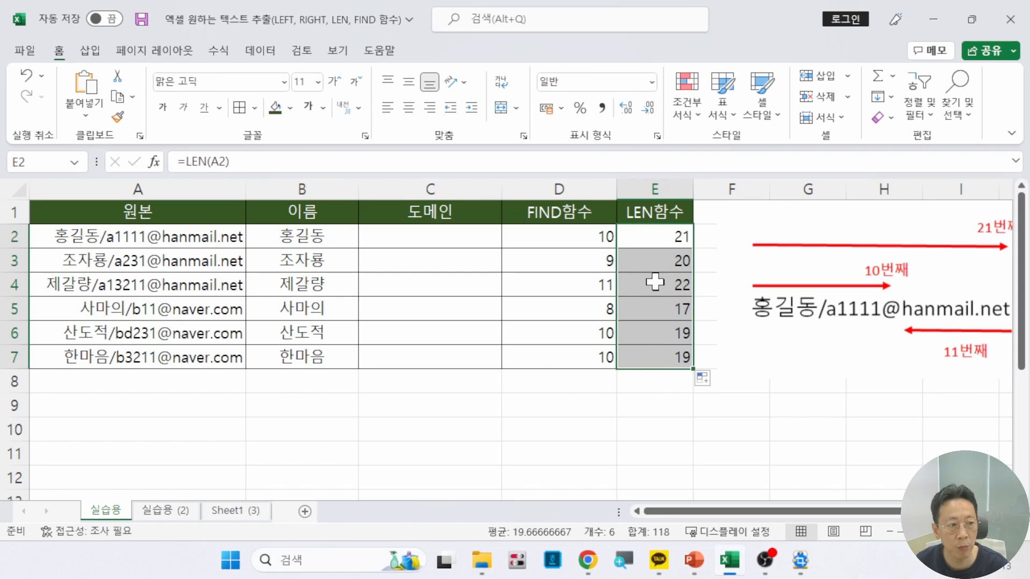
left_click_drag(671, 241, 661, 363)
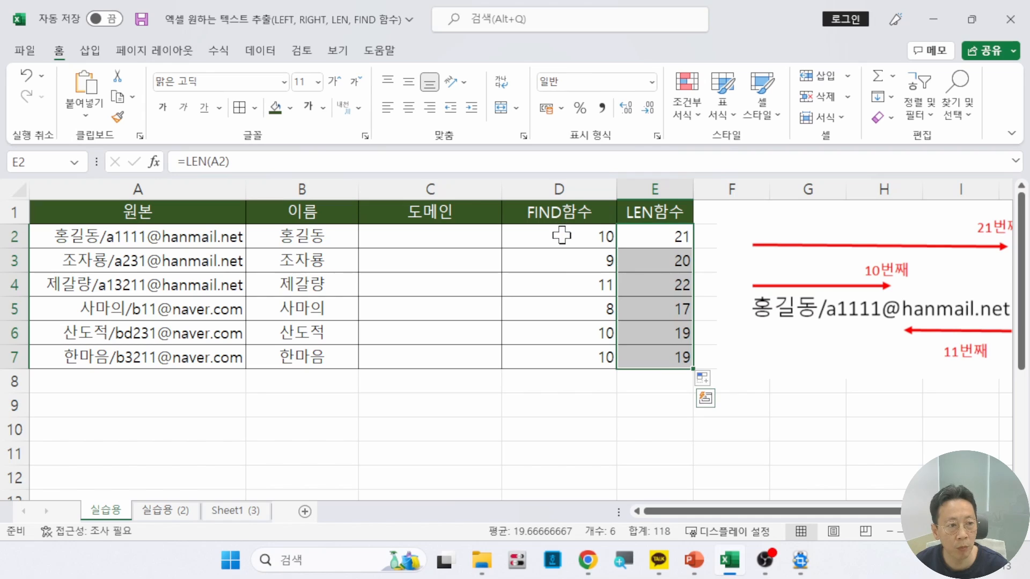
left_click_drag(561, 235, 545, 363)
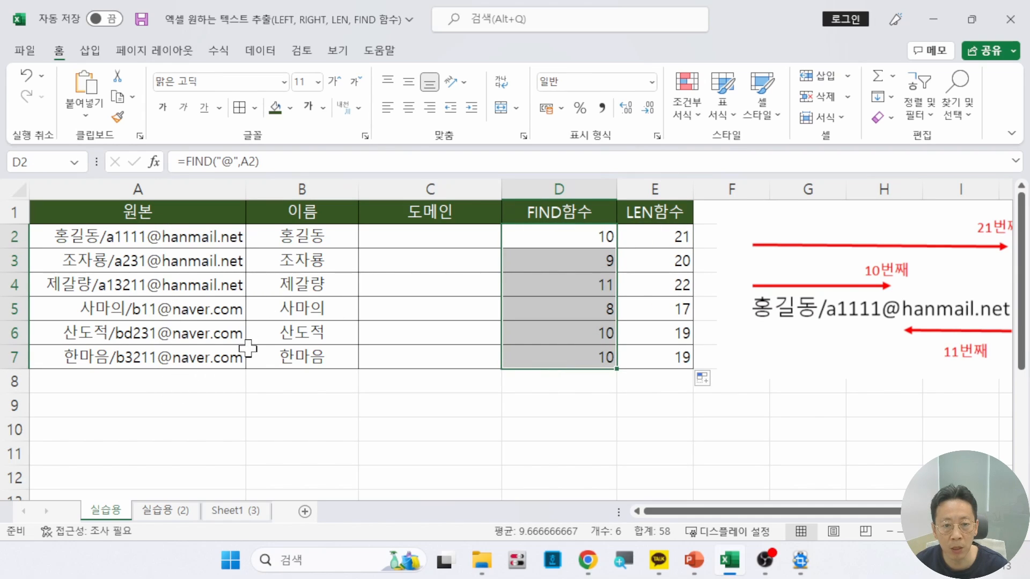
left_click(428, 328)
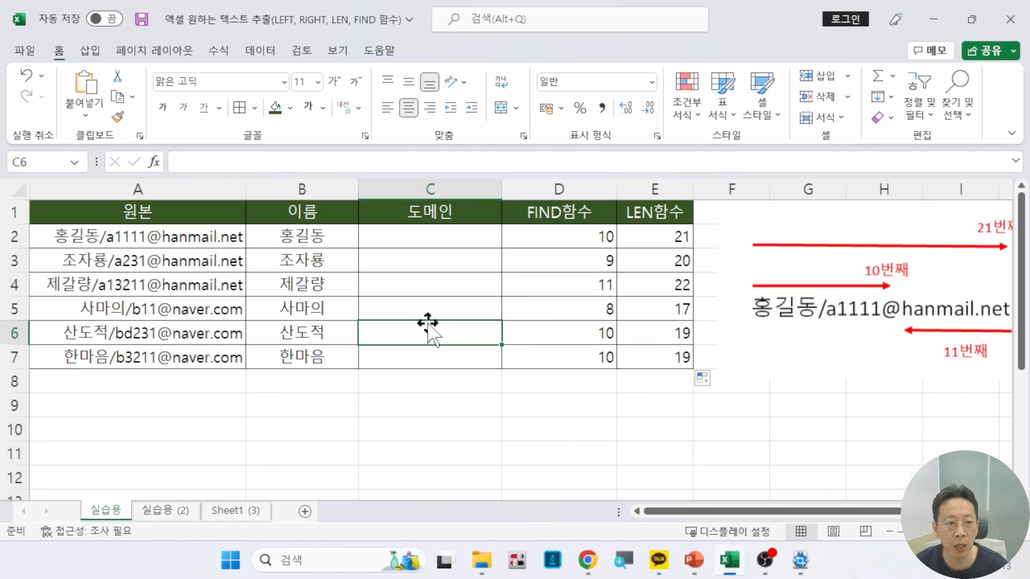
Insert the RIGHT function into cell C2 under 도메인, choosing it from the recently used functions
left_click(429, 236)
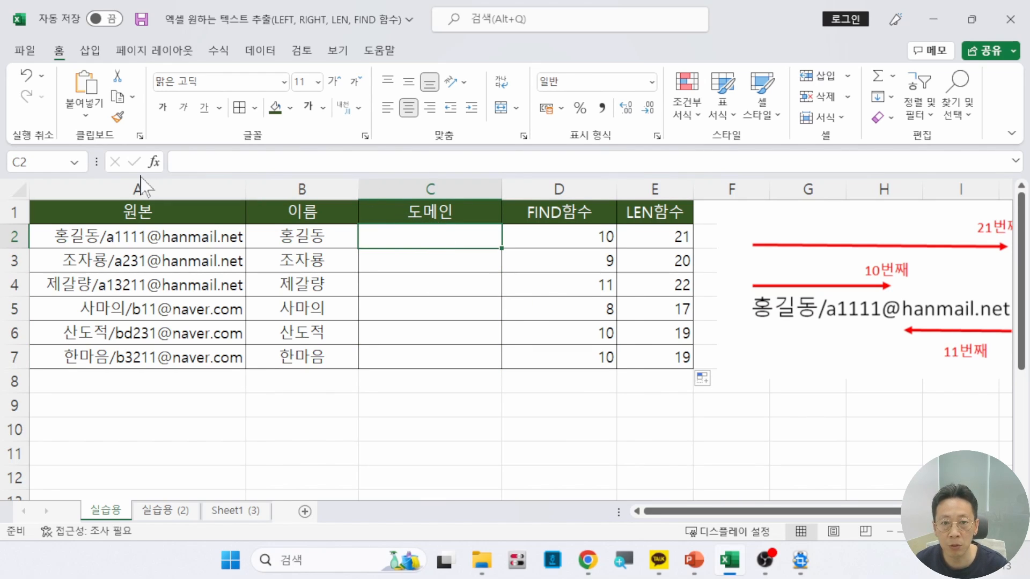
left_click(154, 162)
left_click(481, 260)
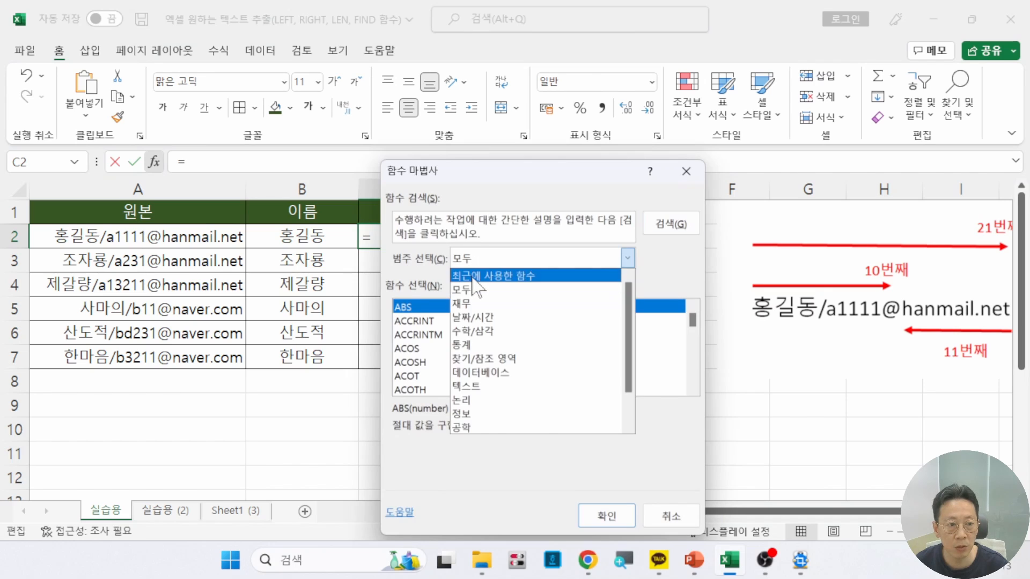
left_click(480, 271)
left_click(421, 348)
left_click(613, 524)
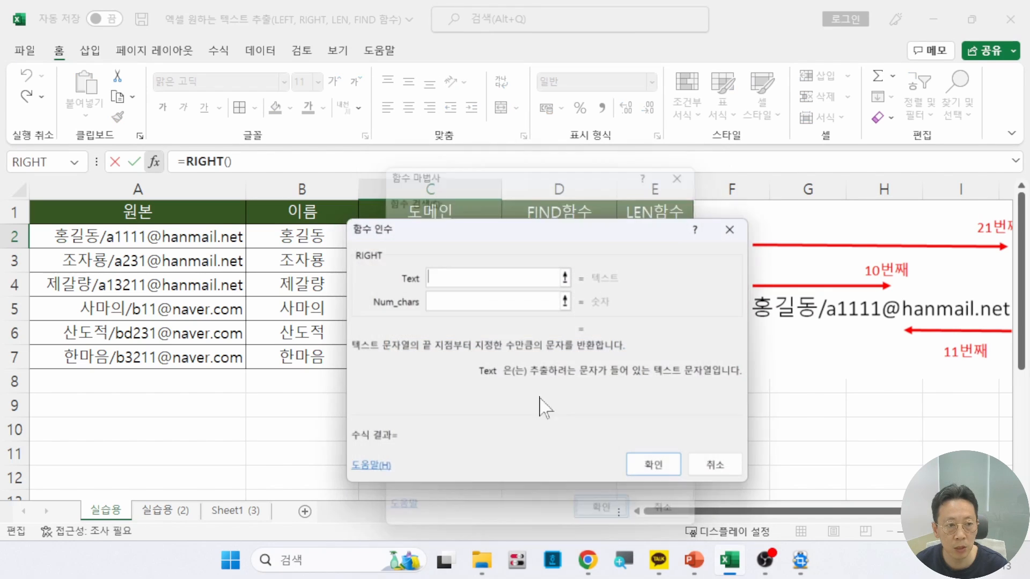
Set the RIGHT function's Text argument to A2 and begin its Num_chars argument with len(A2)
left_click_drag(459, 223, 390, 268)
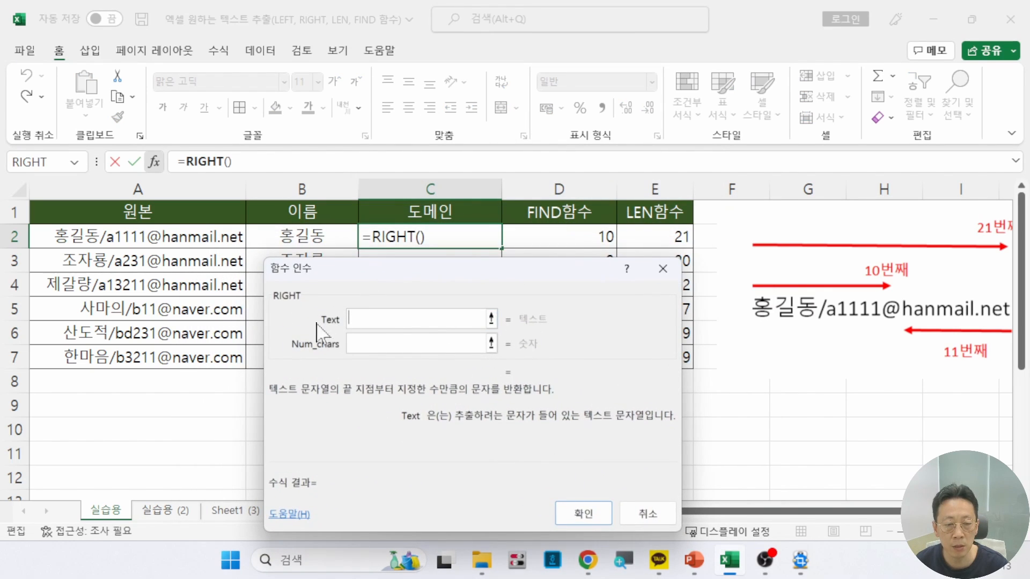
left_click(173, 238)
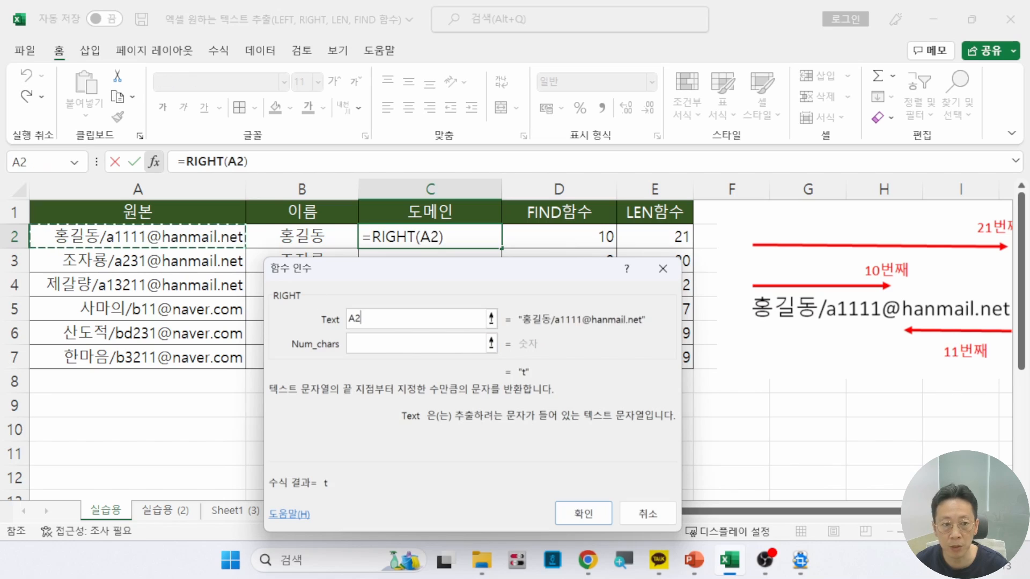
left_click(380, 345)
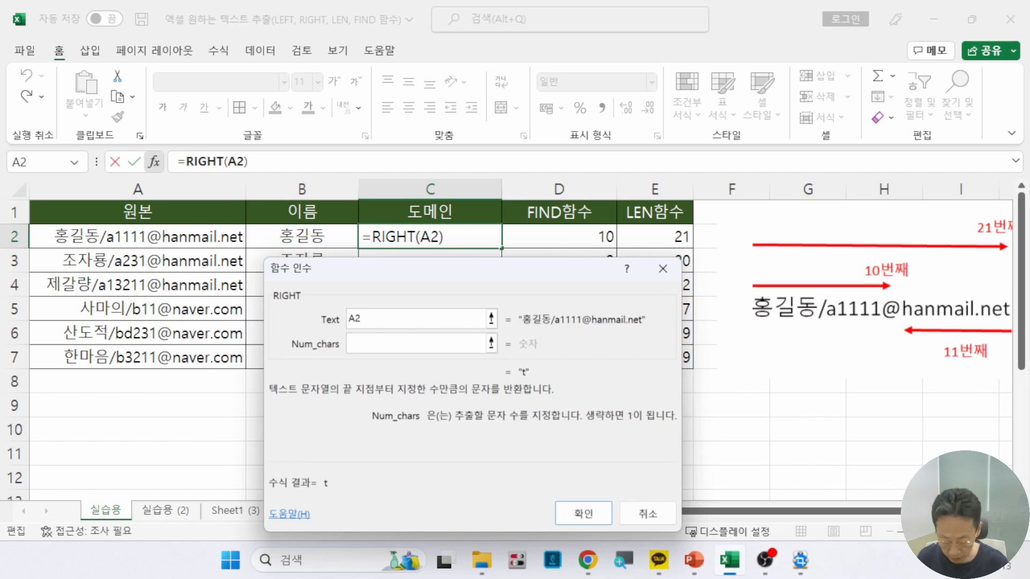
type("ㅣ")
key("BackSpace")
type("le")
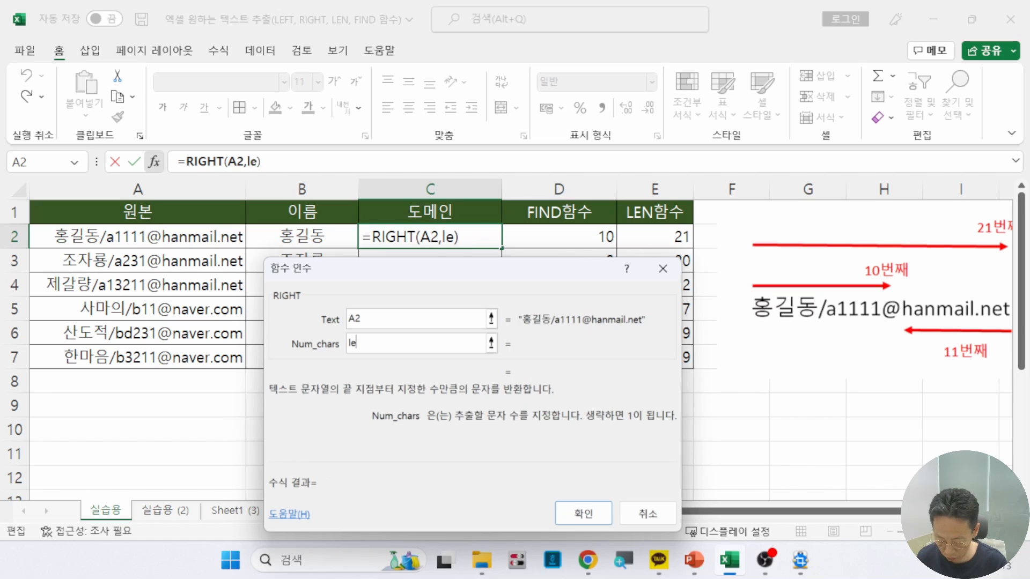
type("n(")
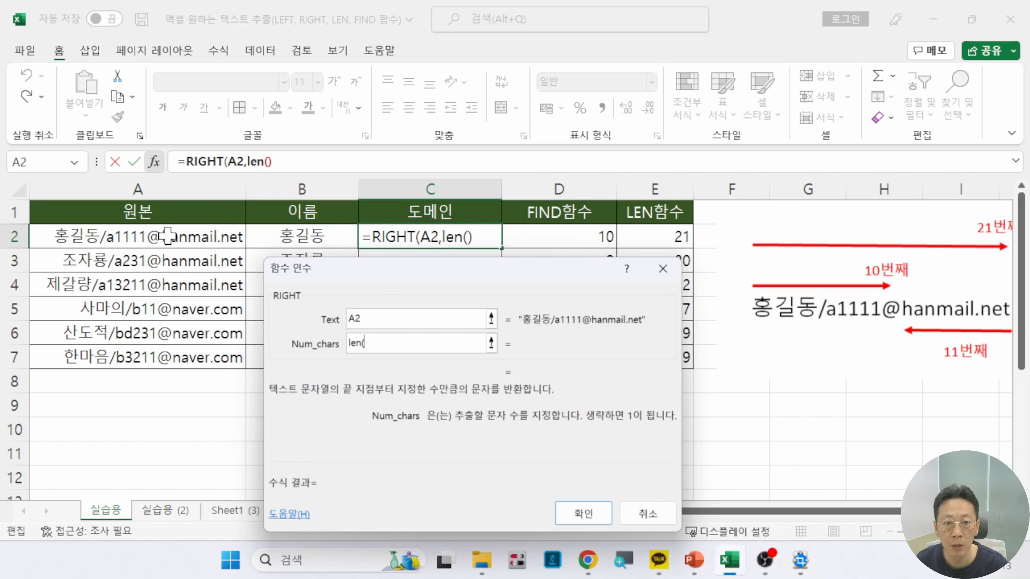
left_click(93, 235)
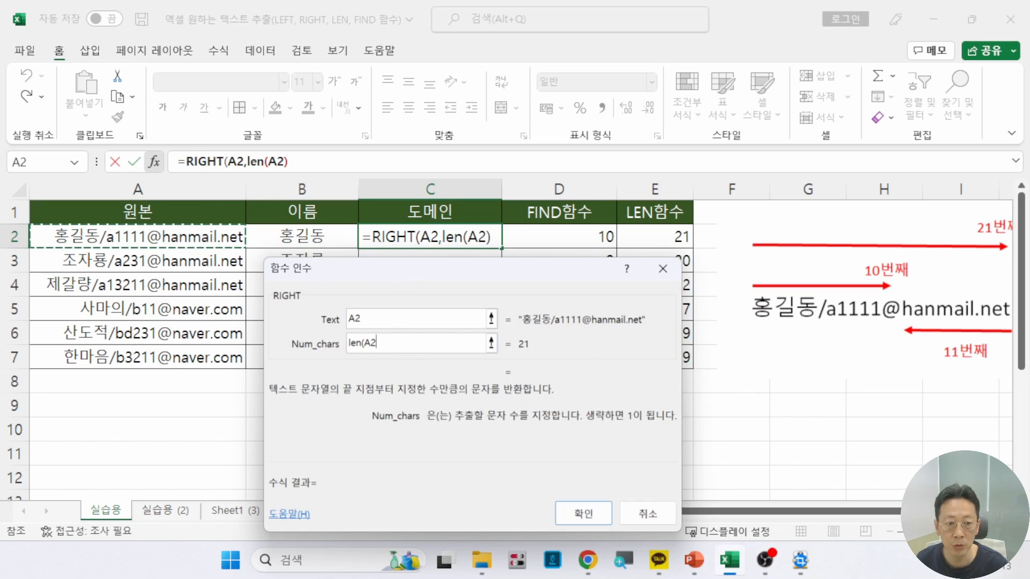
type(")")
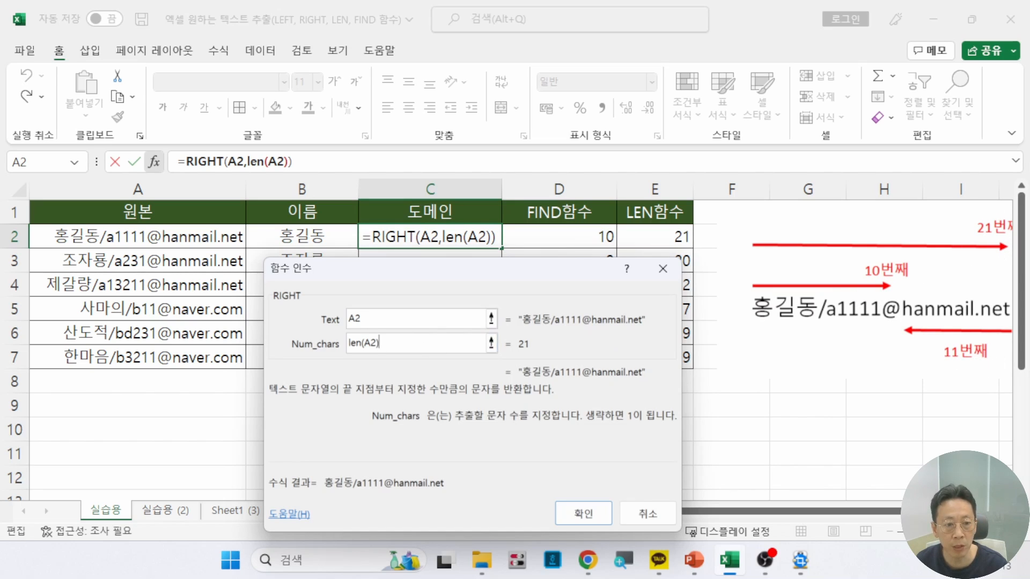
Complete the Num_chars argument by subtracting find("@",A2) from len(A2), and confirm the RIGHT formula in C2
type("-")
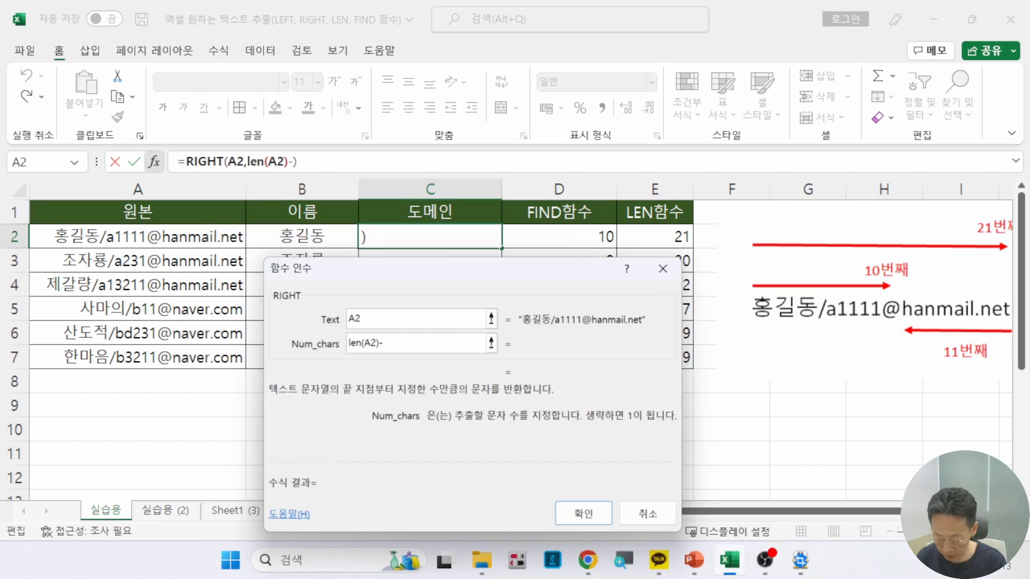
type("find")
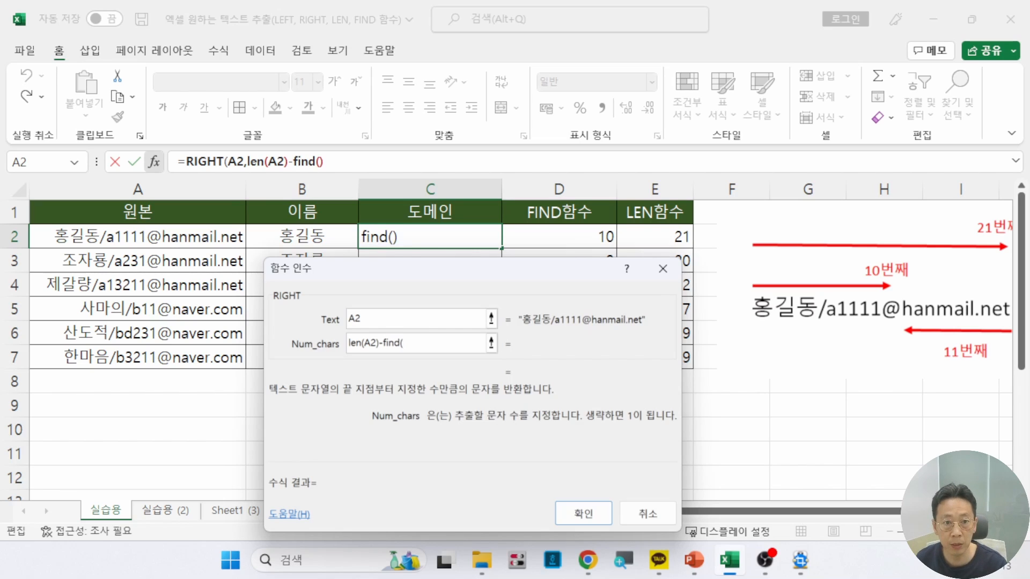
type("(")
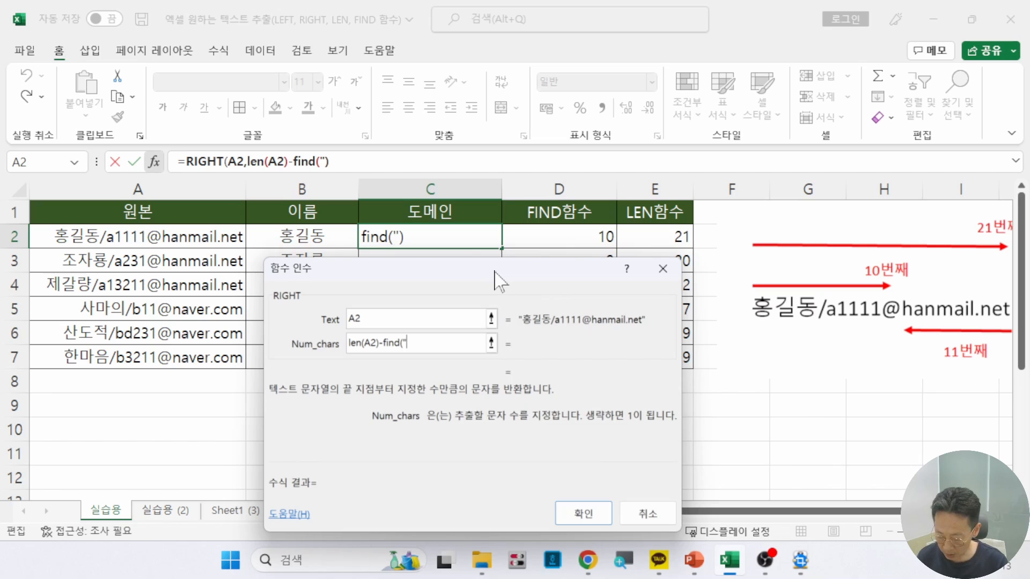
type("\"@\",")
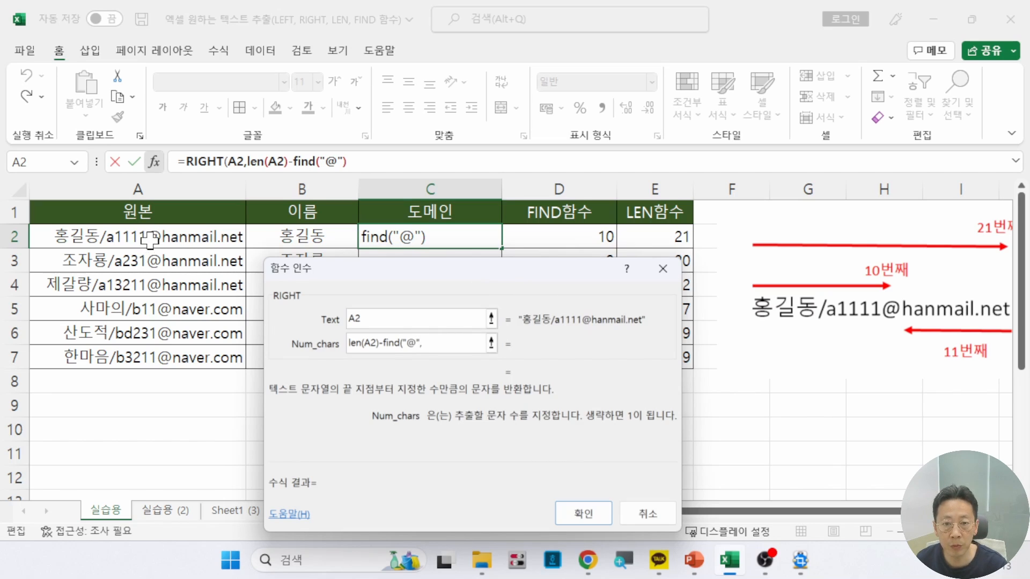
left_click(171, 247)
type(")")
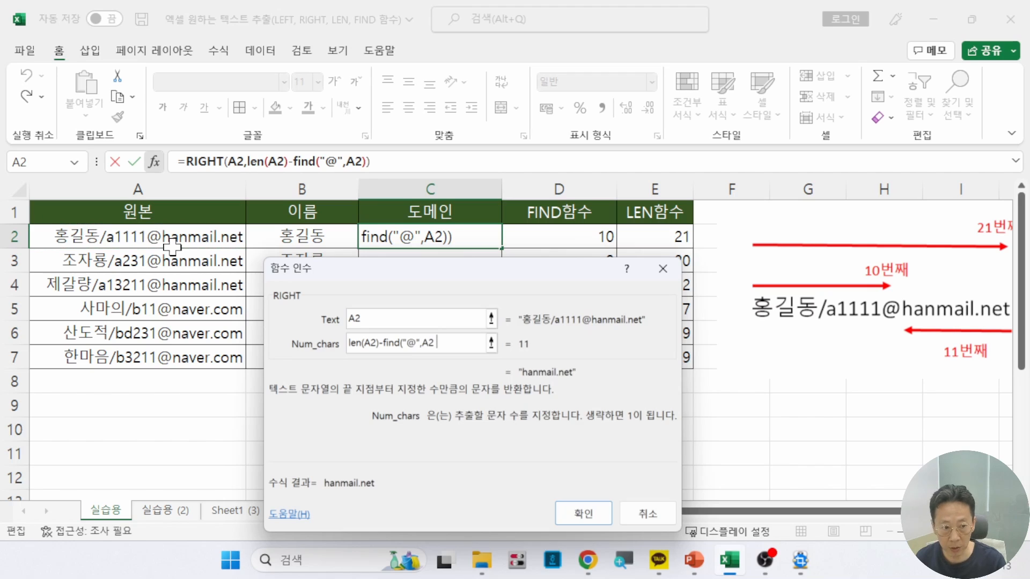
key("Return")
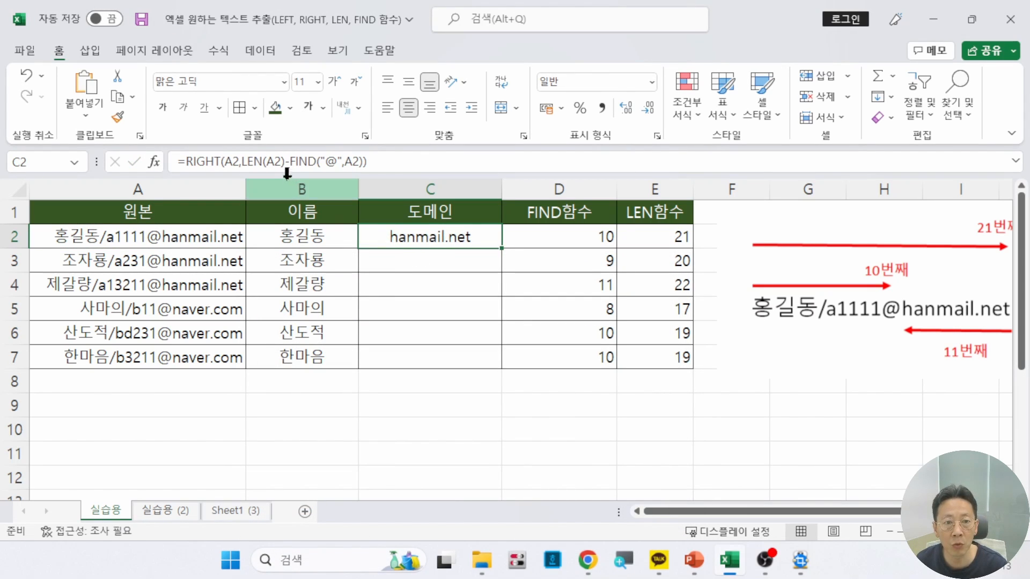
Review the FIND and LEN parts of the formula in C2, and fill it down through C7
double_click(411, 236)
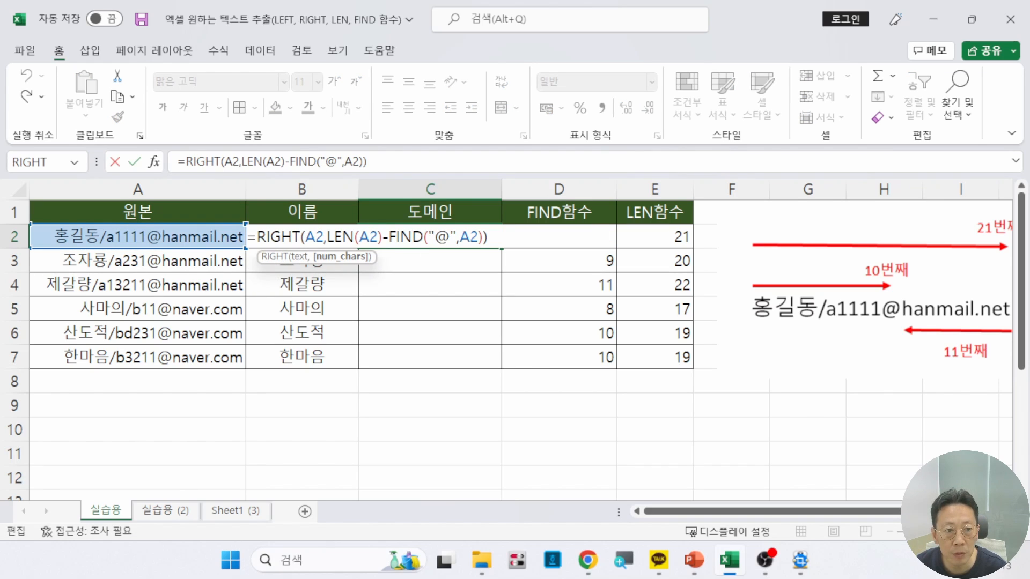
left_click_drag(388, 236, 478, 237)
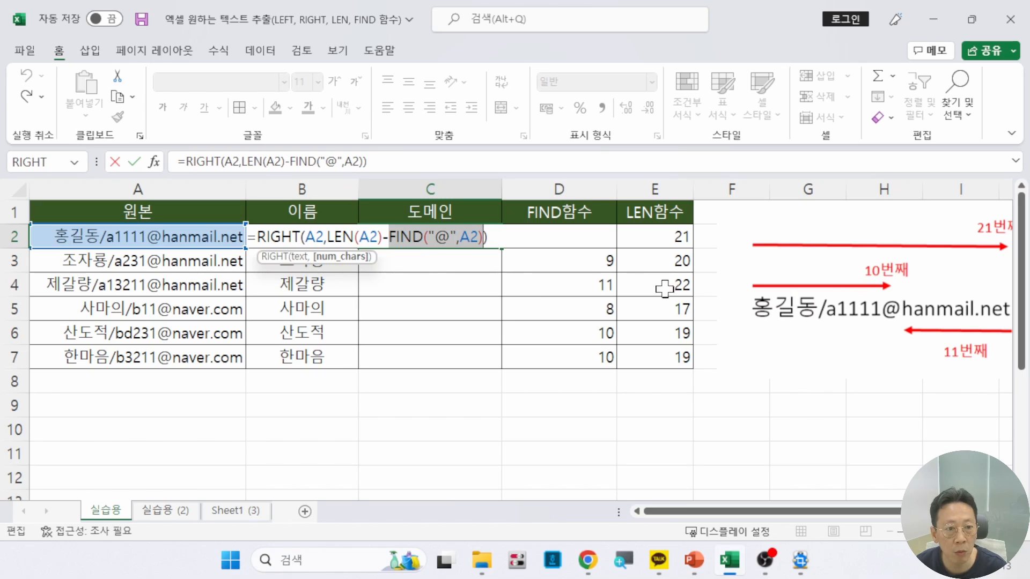
left_click_drag(328, 237, 377, 236)
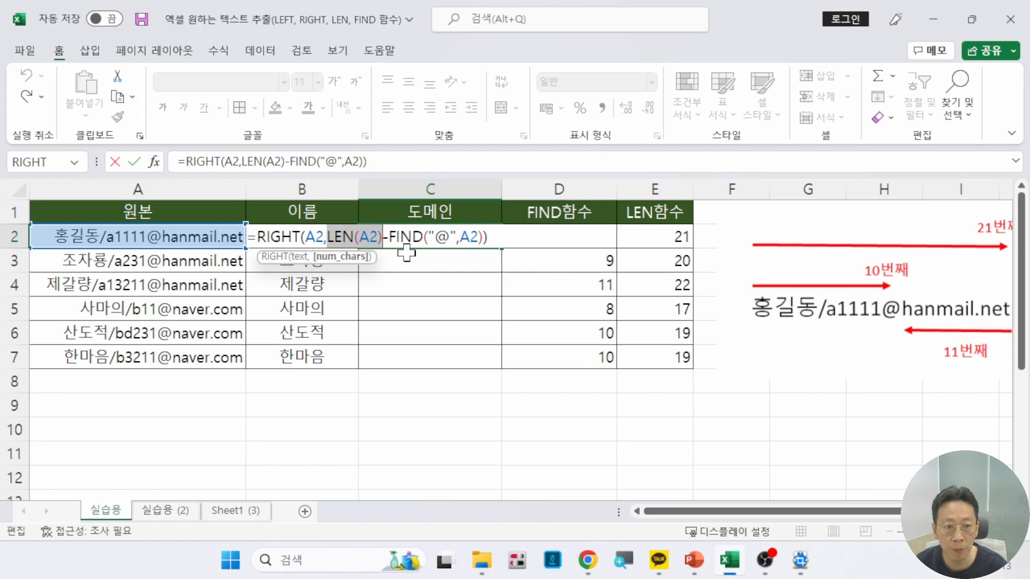
key("ctrl+Return")
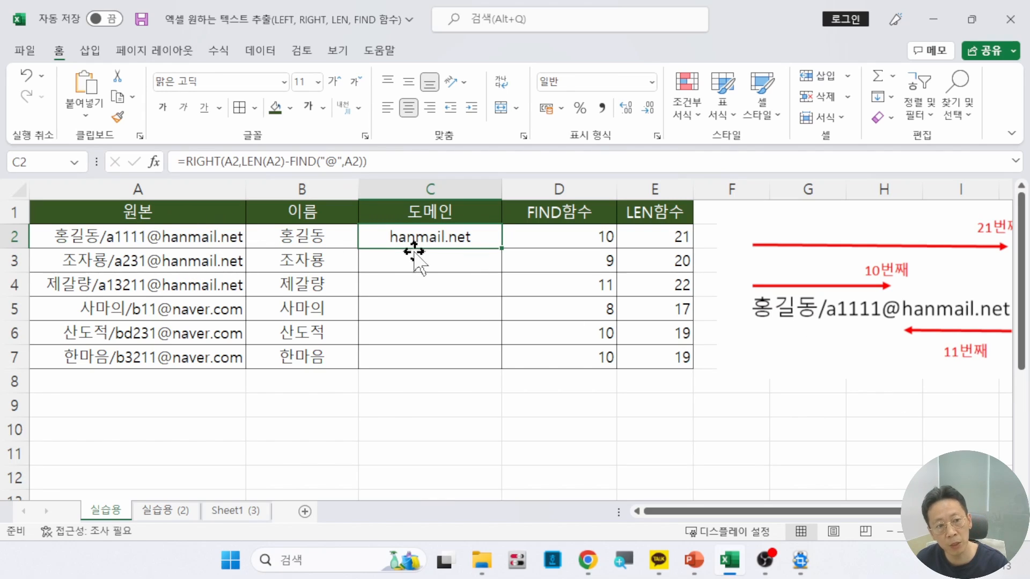
double_click(501, 249)
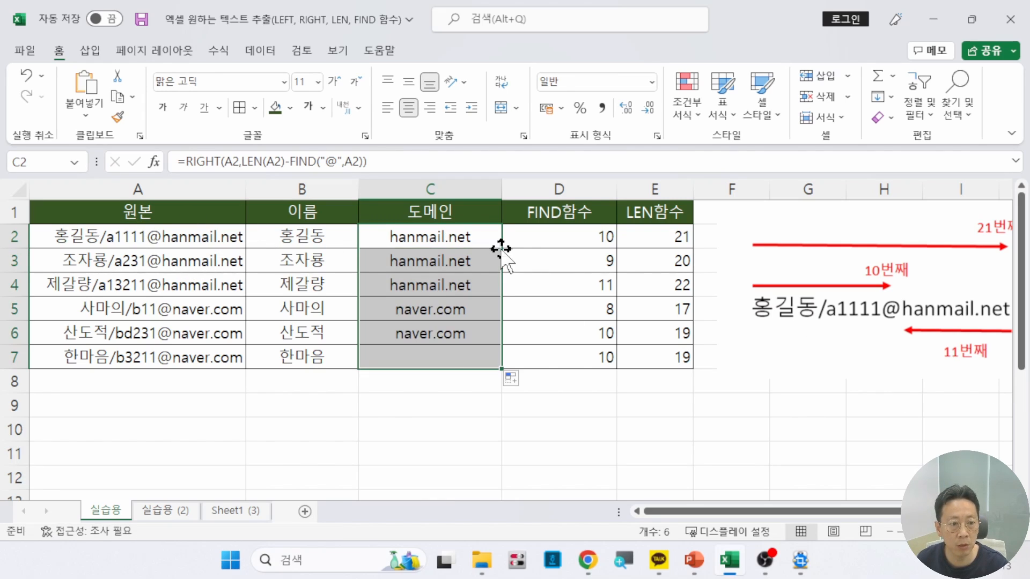
Inspect the filled formula in C5, including its LEN part, and leave the cell without editing it
left_click(449, 316)
double_click(435, 321)
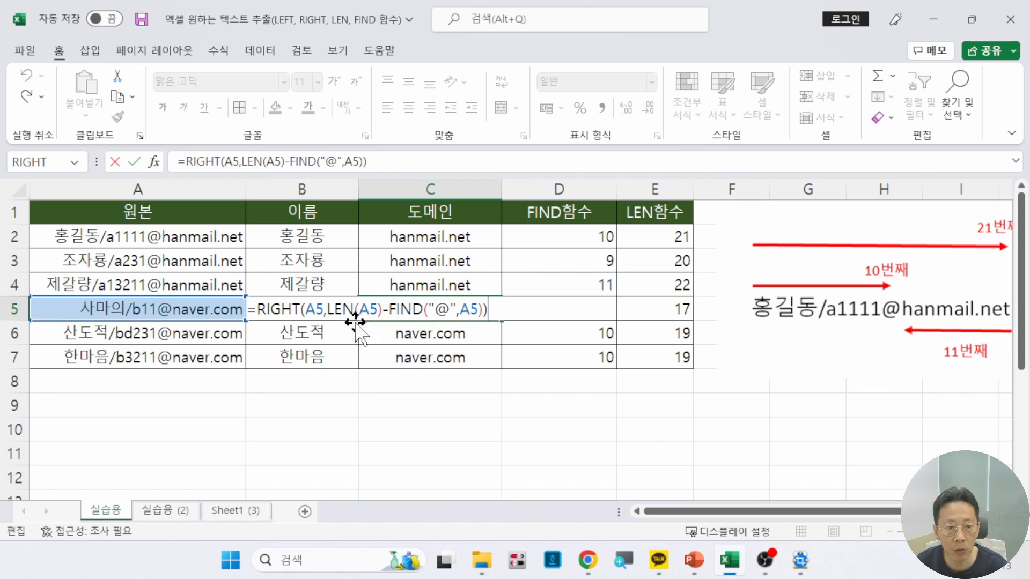
key("Escape")
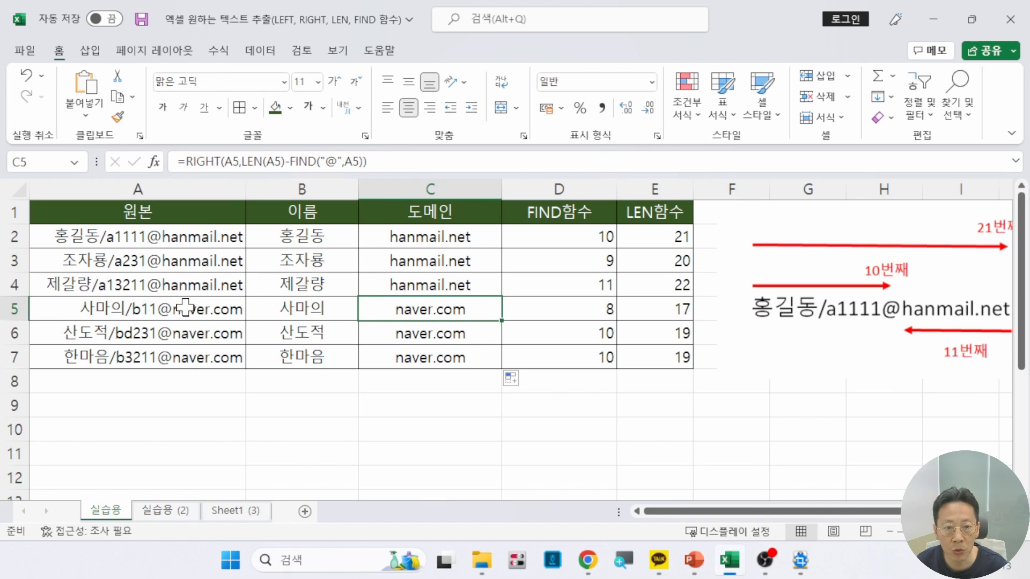
double_click(405, 308)
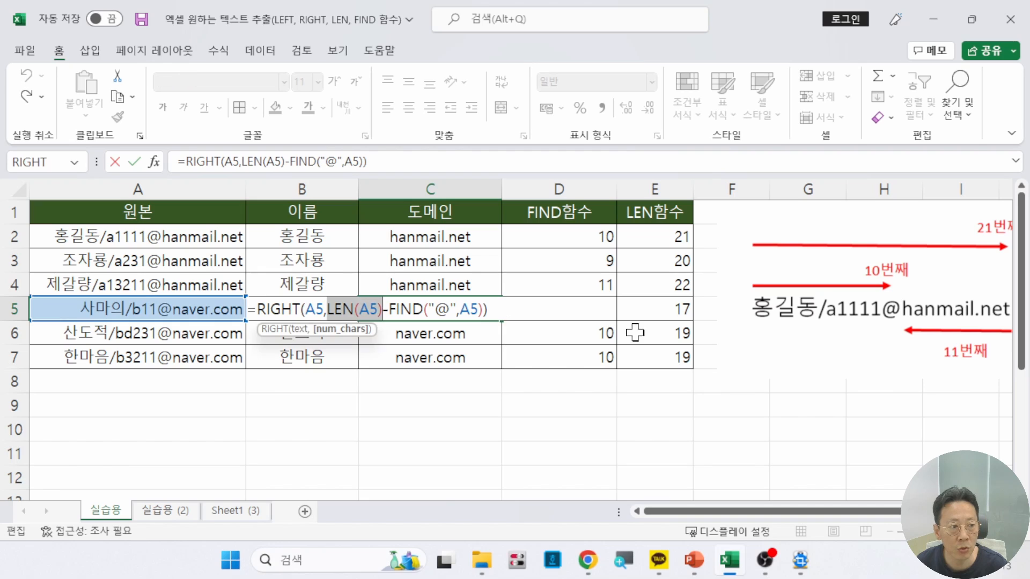
key("Escape")
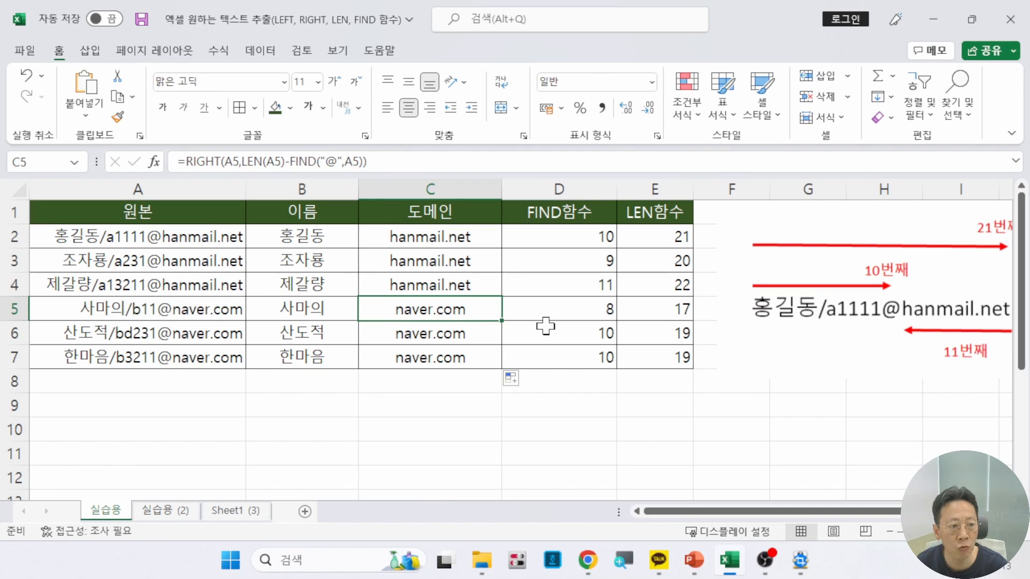
Compare the 도메인 results in rows 6 and 3 with their LEN함수 and FIND함수 values and the source text in column A
left_click(433, 332)
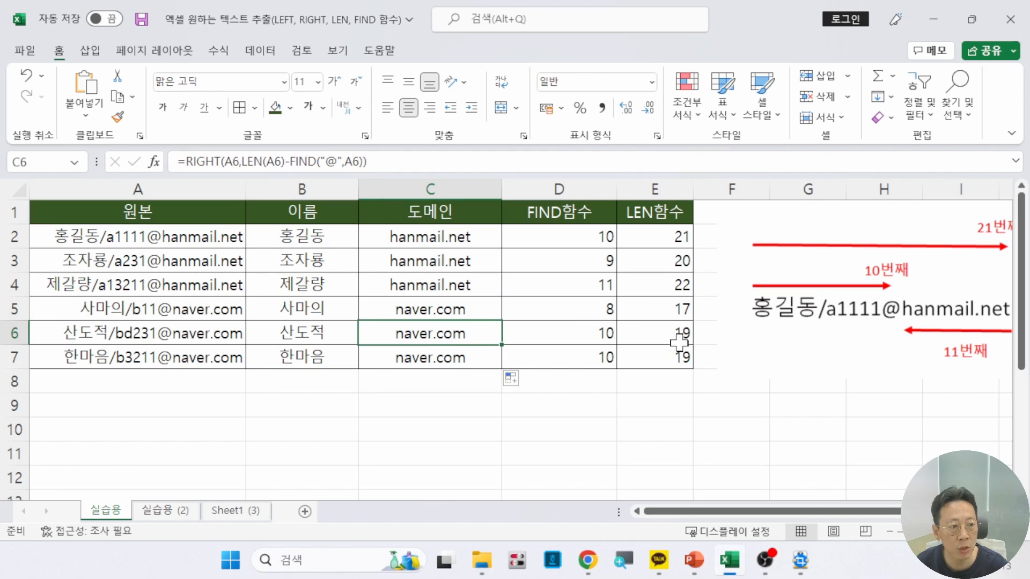
left_click(679, 338)
left_click(605, 336)
left_click(455, 259)
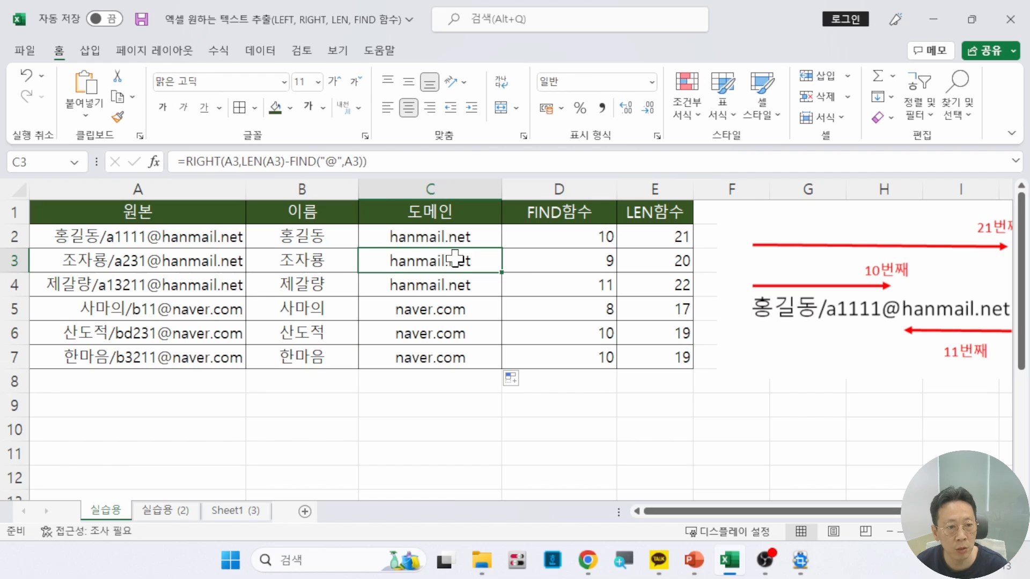
left_click(682, 264)
left_click(574, 259)
left_click_drag(382, 238, 415, 356)
left_click(164, 244)
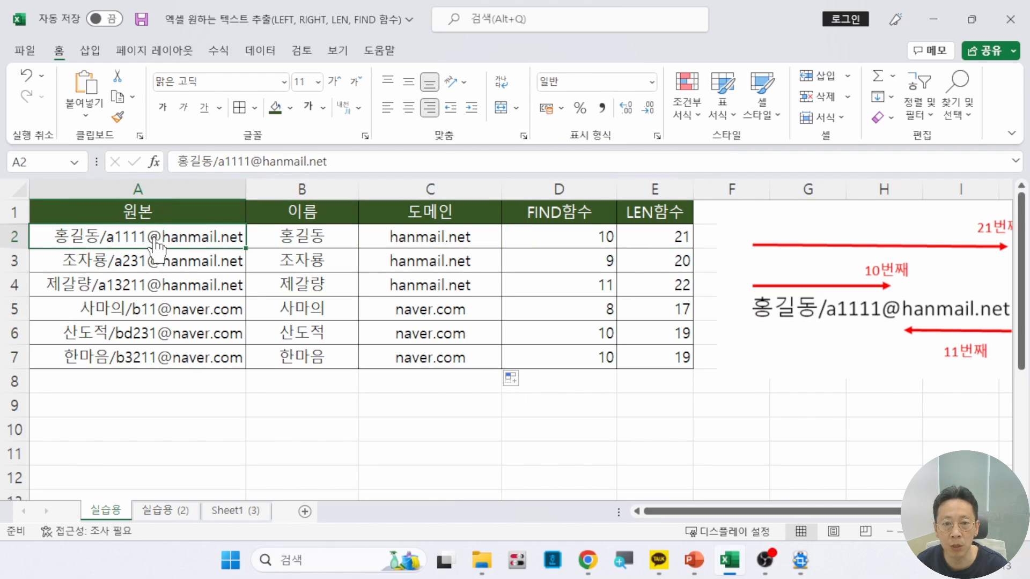
key("ctrl+2")
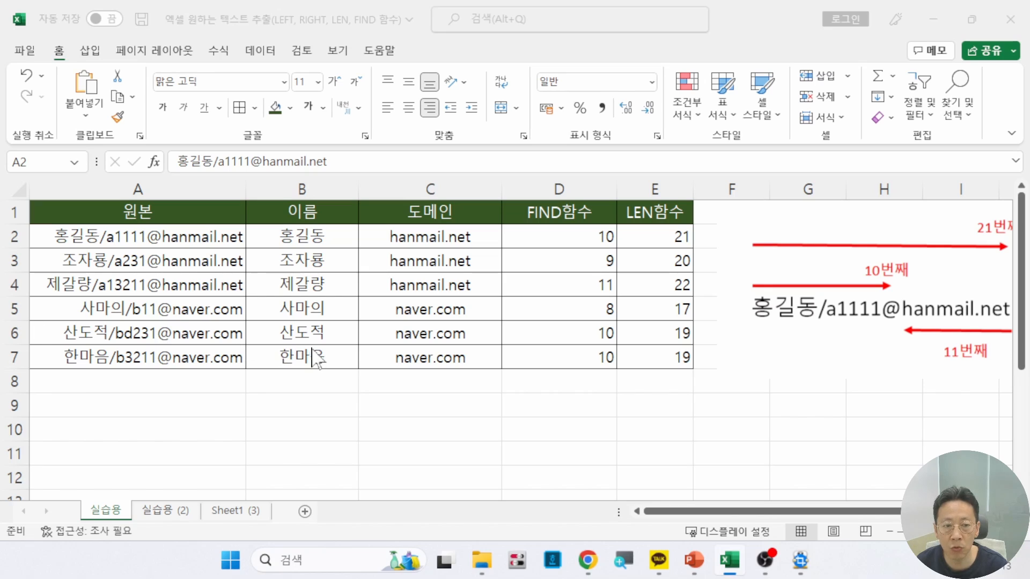